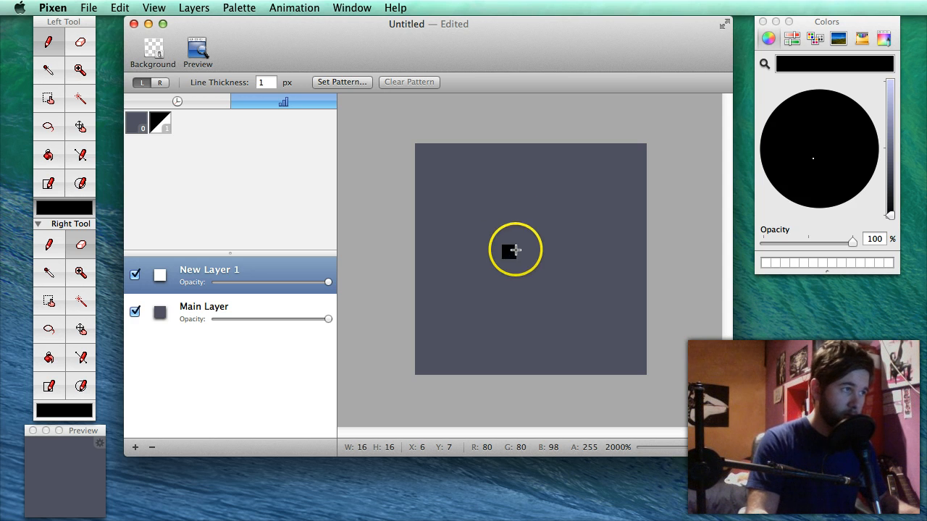
# Step: Draw a solid black rectangle 9 pixels wide and 6 pixels tall on New Layer 1 as the character's head
pyautogui.moveTo(485, 186)
pyautogui.mouseDown()
pyautogui.moveTo(485, 226)
pyautogui.moveTo(481, 191)
pyautogui.mouseUp()
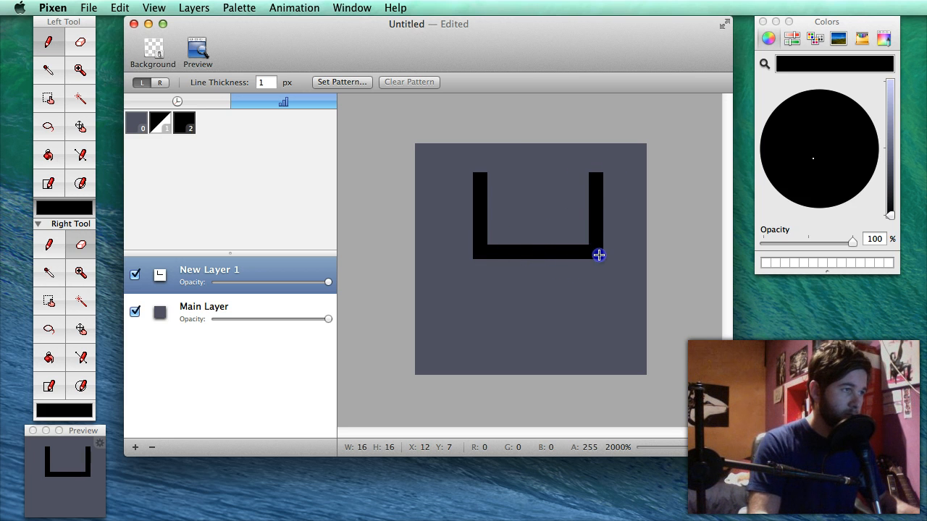
pyautogui.moveTo(490, 176); pyautogui.dragTo(555, 179)
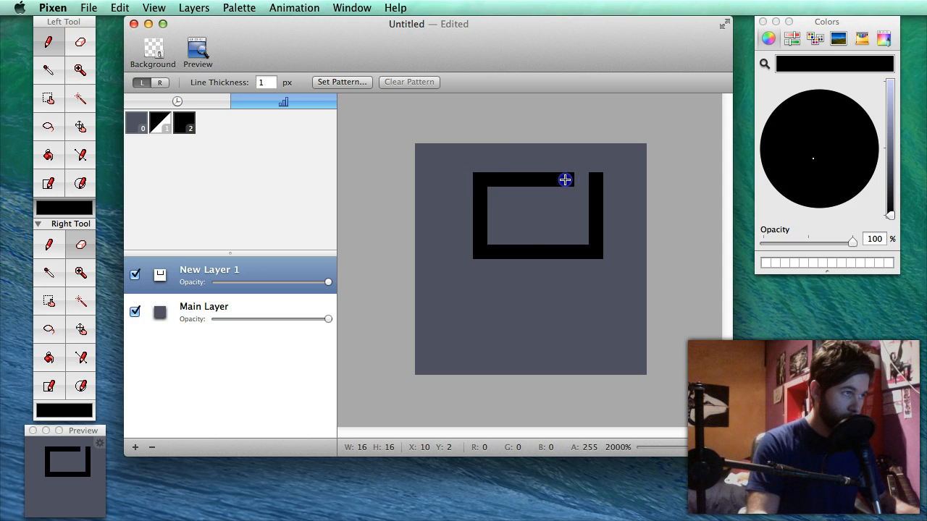
pyautogui.rightClick(588, 189)
pyautogui.moveTo(500, 196)
pyautogui.mouseDown()
pyautogui.moveTo(584, 191)
pyautogui.moveTo(492, 208)
pyautogui.moveTo(585, 210)
pyautogui.moveTo(509, 223)
pyautogui.mouseUp()
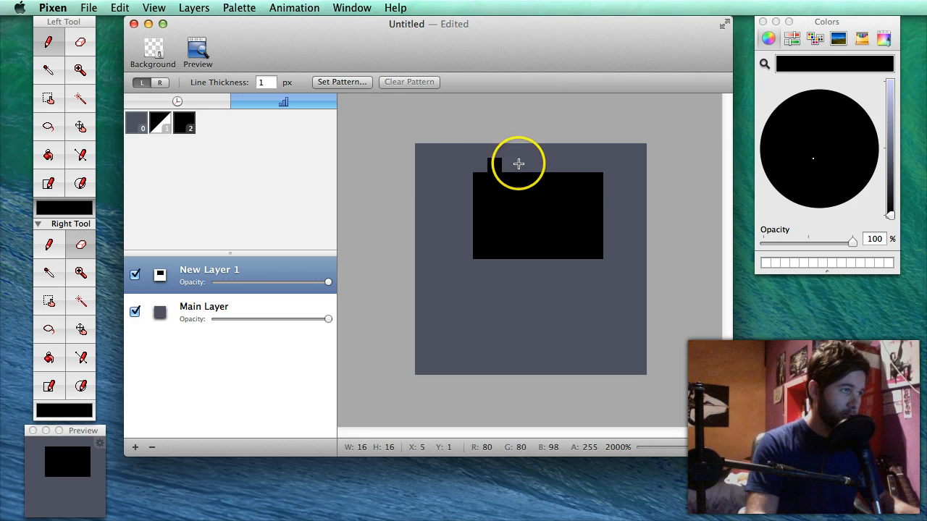
# Step: Draw a solid black torso 5 pixels wide and 5 pixels tall beneath the head
pyautogui.click(512, 272)
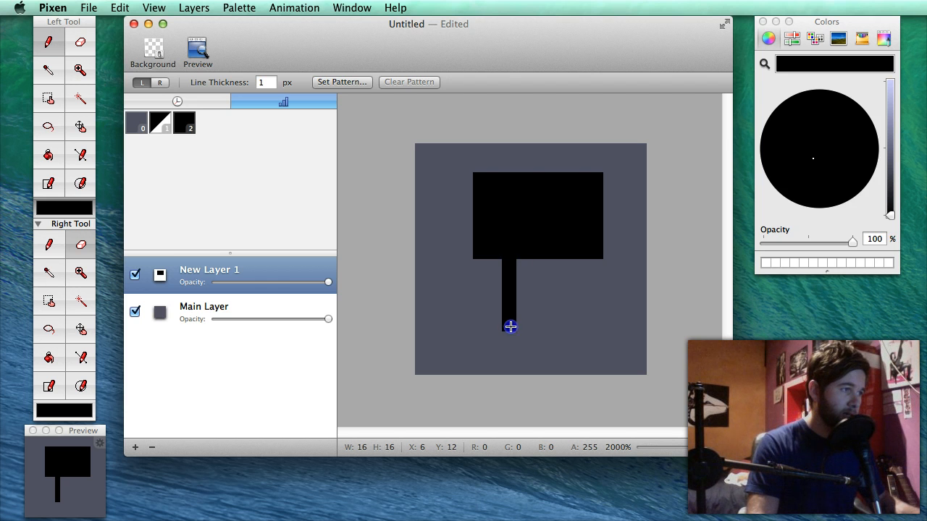
pyautogui.click(574, 268)
pyautogui.moveTo(570, 321); pyautogui.dragTo(569, 330)
pyautogui.moveTo(557, 266); pyautogui.dragTo(547, 306)
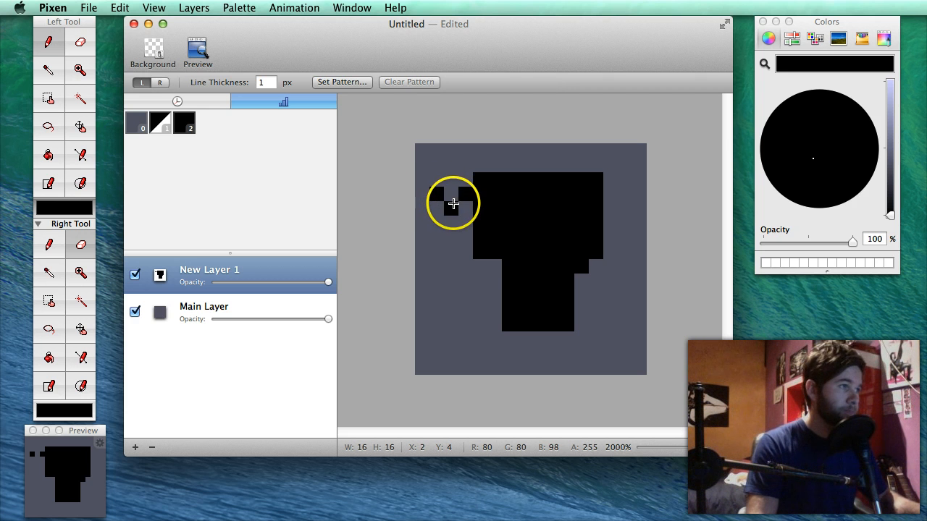
# Step: Remove the stray pixels around the torso and draw two black legs, each 2 pixels long, under it
pyautogui.press('super+z')
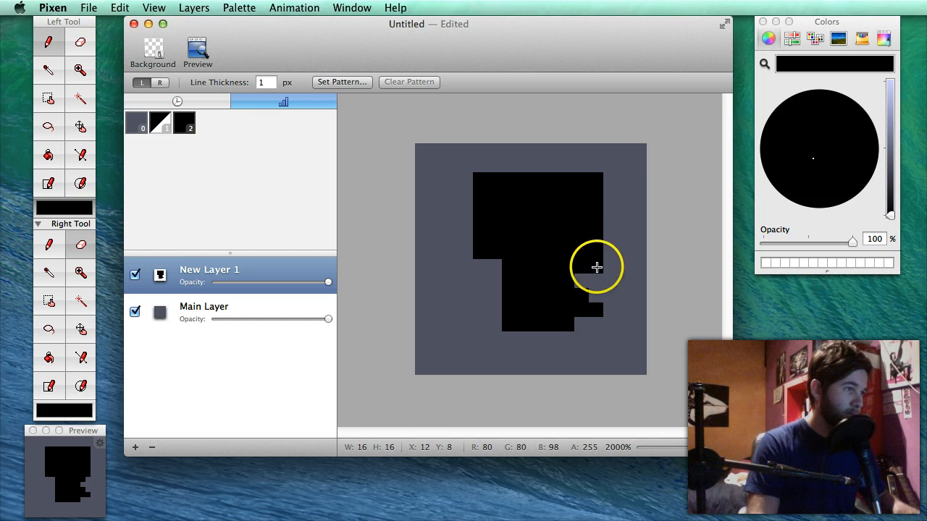
pyautogui.press('e')
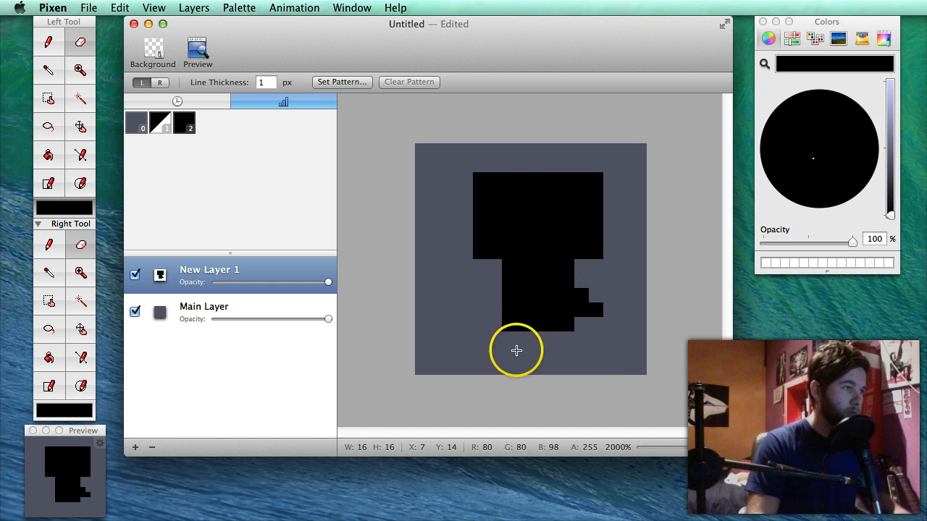
pyautogui.press('p')
pyautogui.moveTo(508, 341); pyautogui.dragTo(507, 355)
pyautogui.moveTo(567, 338); pyautogui.dragTo(569, 349)
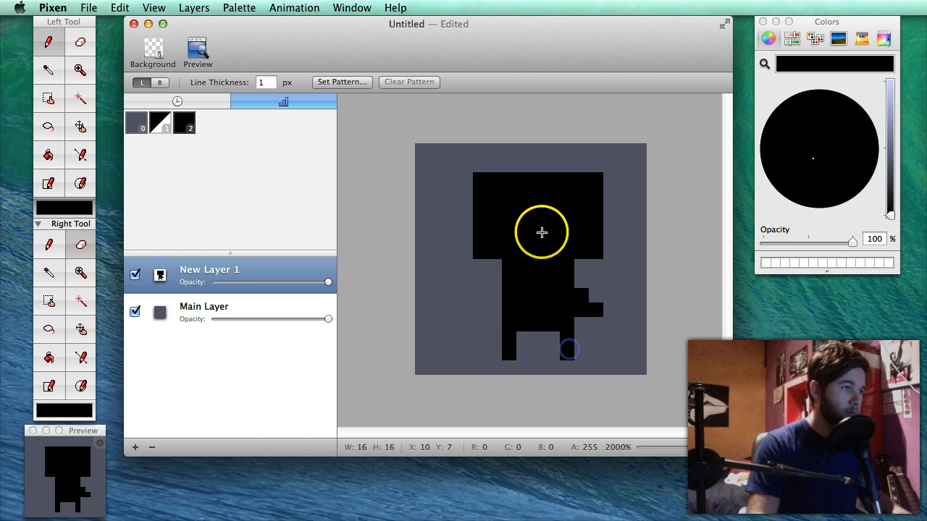
# Step: Add a tapered black shield shape over the torso's left side and a sword with a crossguard at the end of the right arm
pyautogui.moveTo(483, 282); pyautogui.dragTo(508, 287)
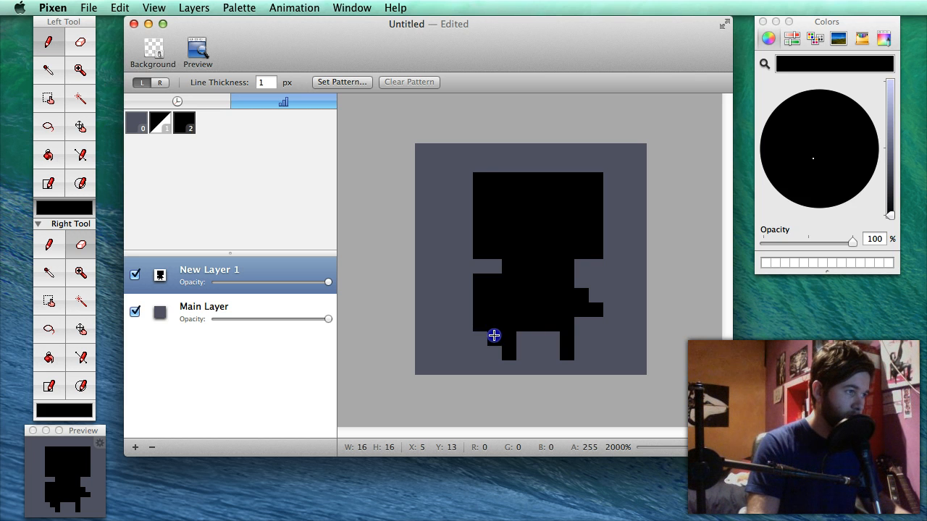
pyautogui.click(518, 338)
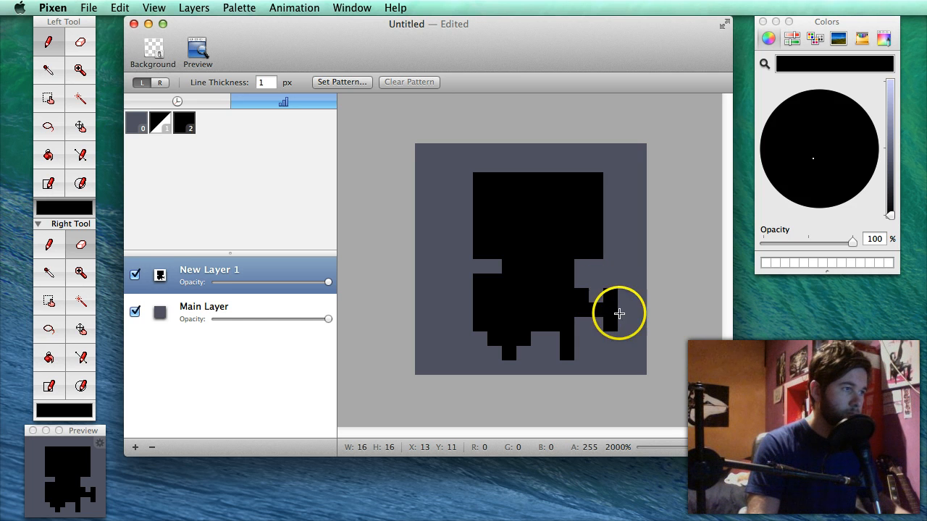
pyautogui.click(635, 312)
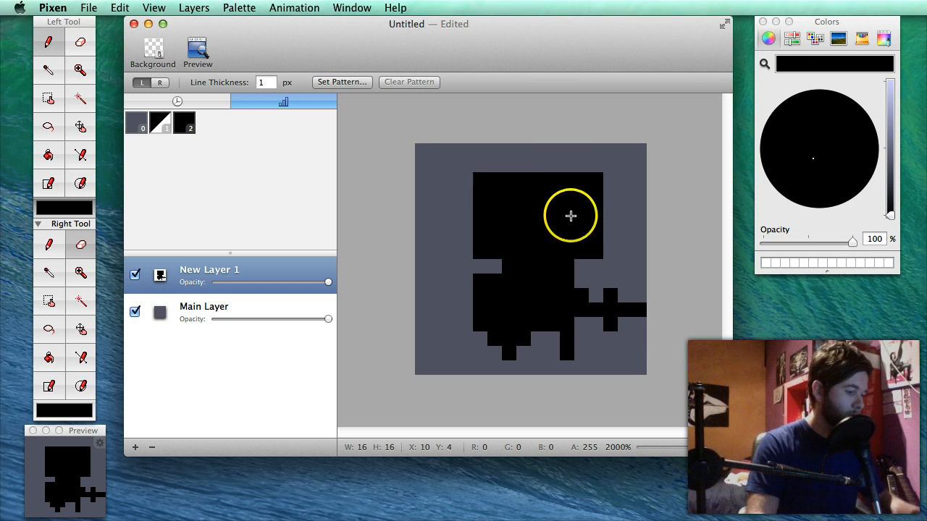
# Step: Move the whole figure 3 pixels to the left and extend the sword's blade by 2 pixels
pyautogui.press('m')
pyautogui.moveTo(528, 218); pyautogui.dragTo(493, 224)
pyautogui.press('p')
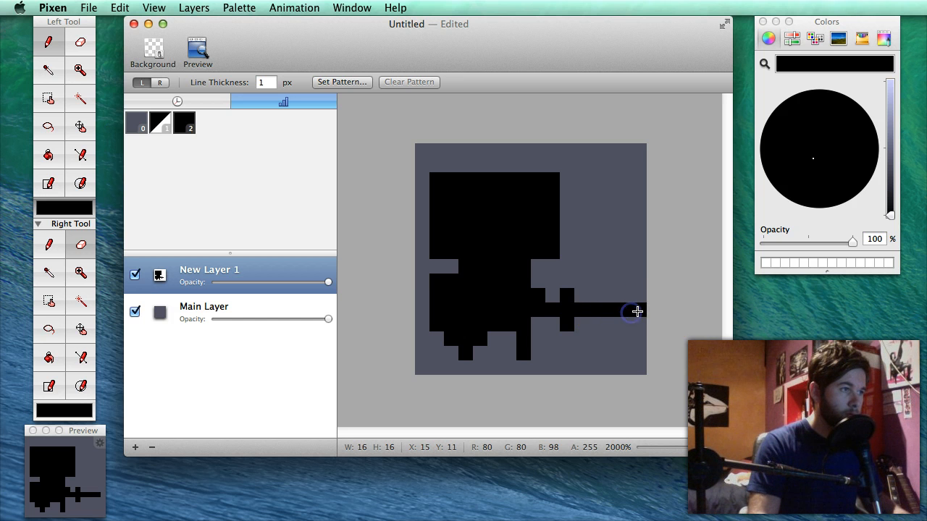
pyautogui.click(578, 324)
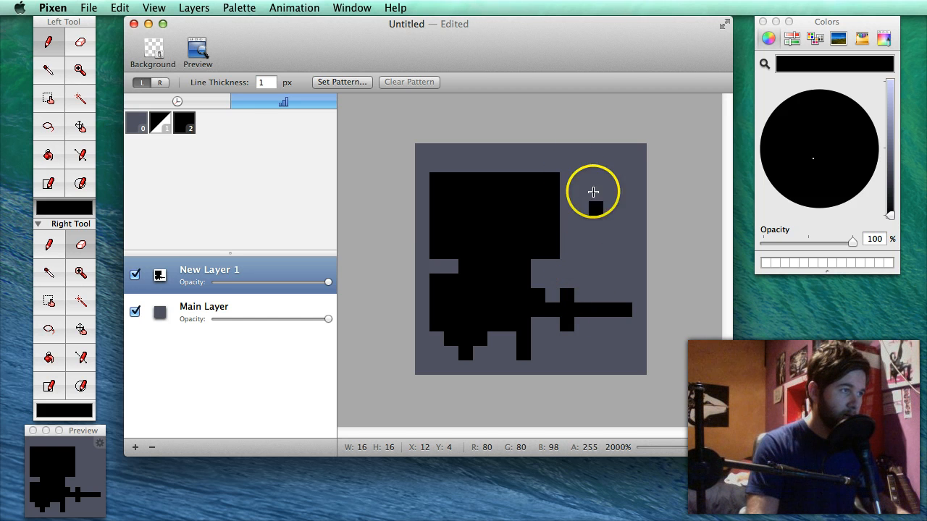
pyautogui.moveTo(596, 181); pyautogui.dragTo(597, 266)
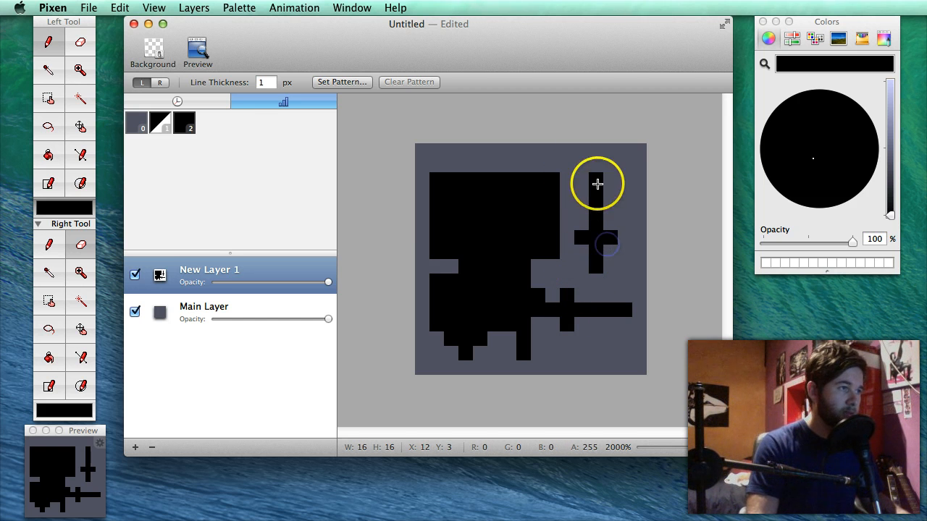
pyautogui.click(625, 324)
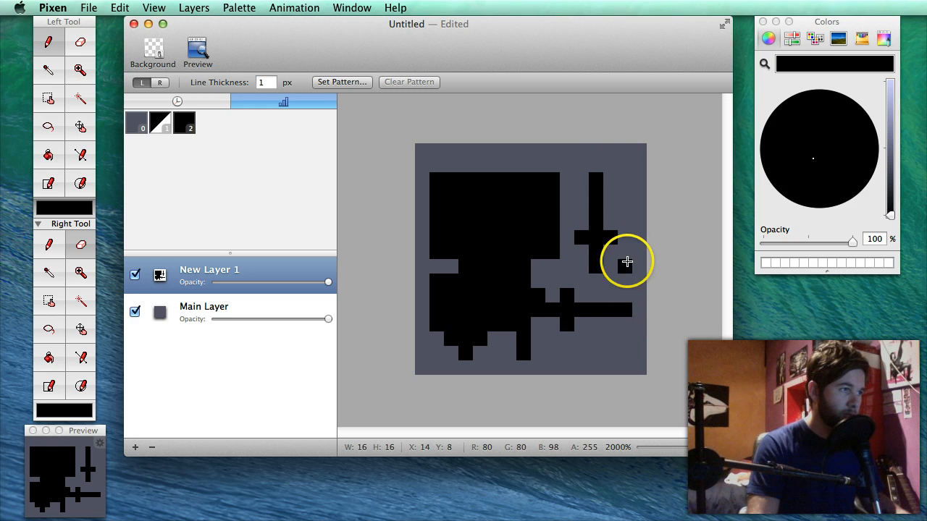
pyautogui.press('super+z')
pyautogui.press('super+z')
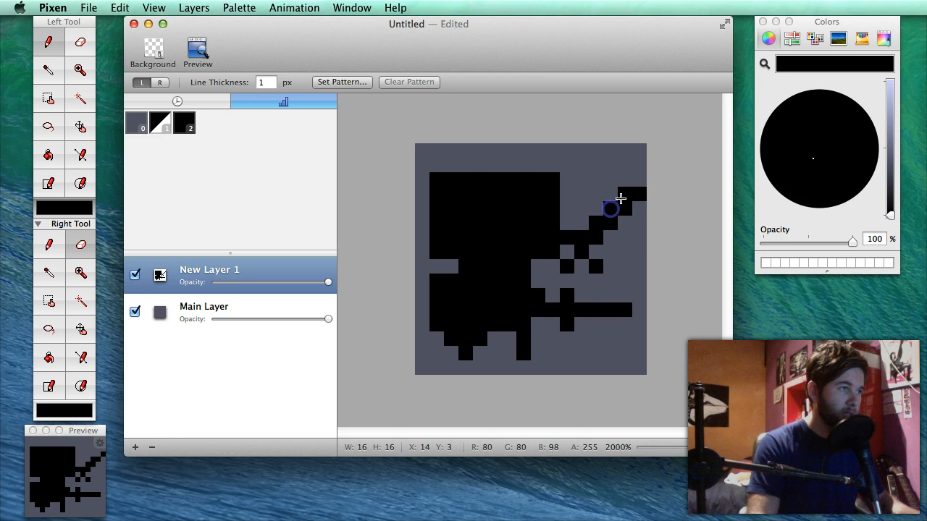
pyautogui.moveTo(624, 230); pyautogui.dragTo(640, 204)
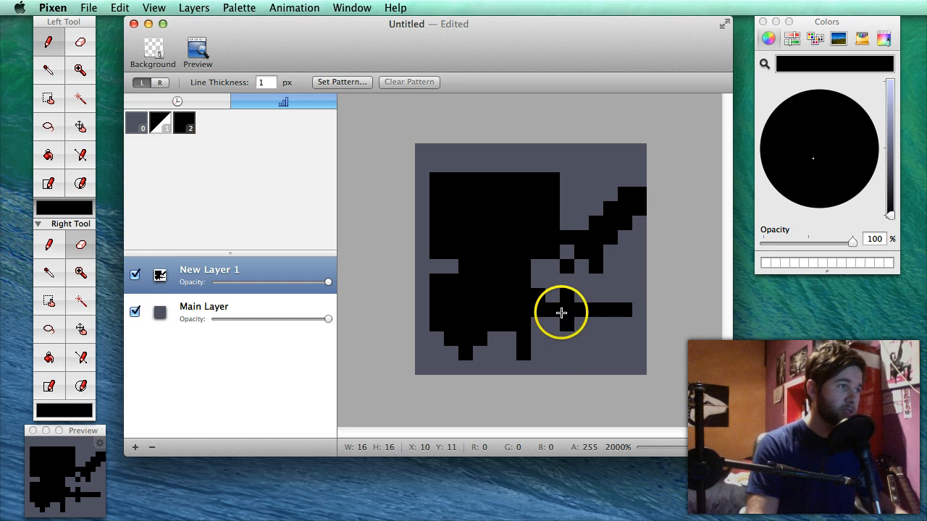
pyautogui.press('super+z')
pyautogui.press('super+z')
pyautogui.press('super+z')
pyautogui.press('super+z')
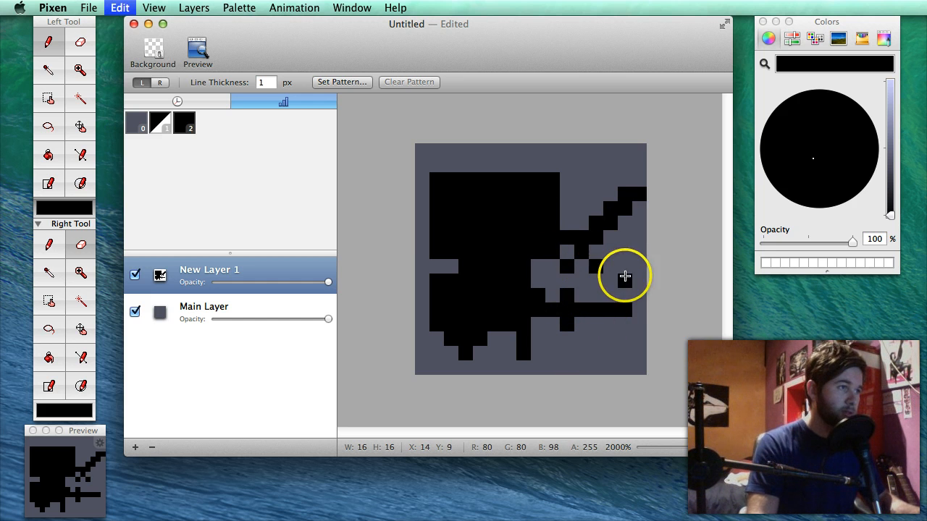
pyautogui.press('super+z')
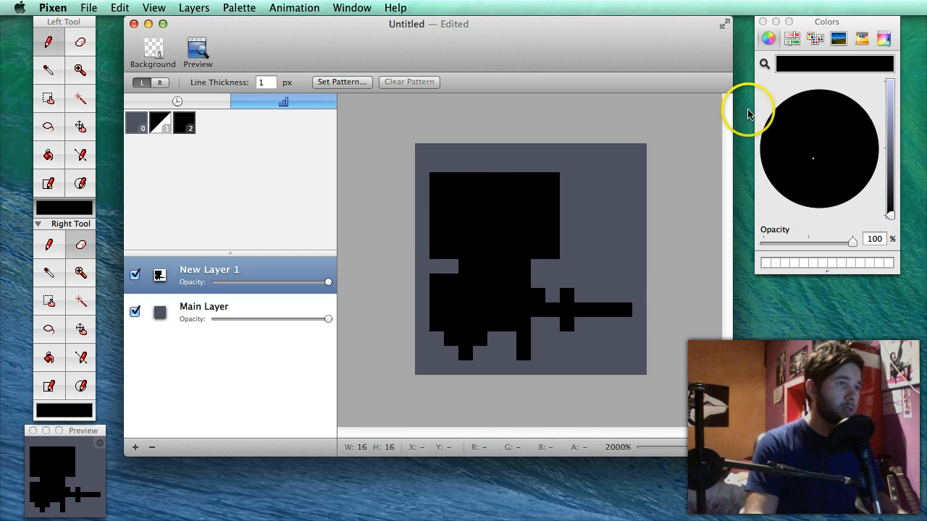
# Step: Paint the whole head and the single hand pixel beside the sword in a muted skin tone, RGB 176, 129, 113
pyautogui.moveTo(890, 214); pyautogui.dragTo(894, 109)
pyautogui.moveTo(836, 145); pyautogui.dragTo(821, 159)
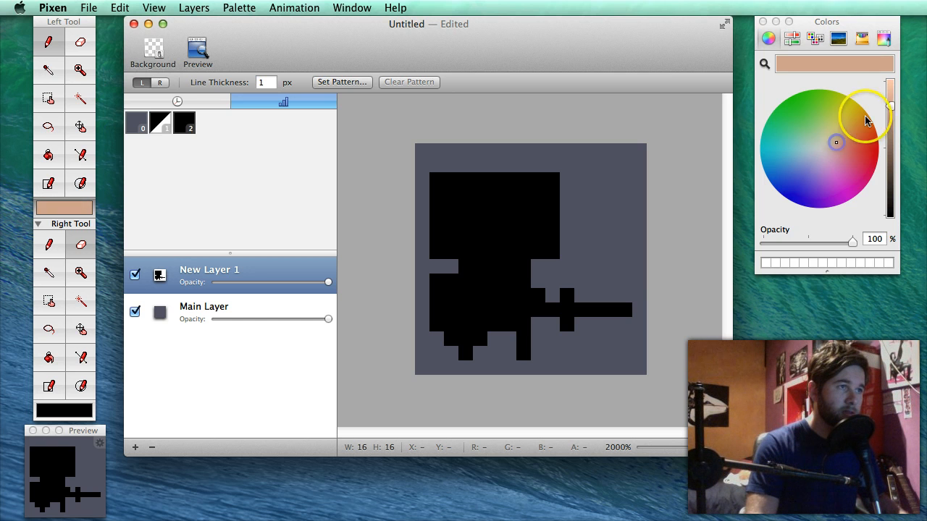
pyautogui.moveTo(891, 107)
pyautogui.mouseDown()
pyautogui.moveTo(892, 135)
pyautogui.moveTo(840, 143)
pyautogui.moveTo(892, 120)
pyautogui.mouseUp()
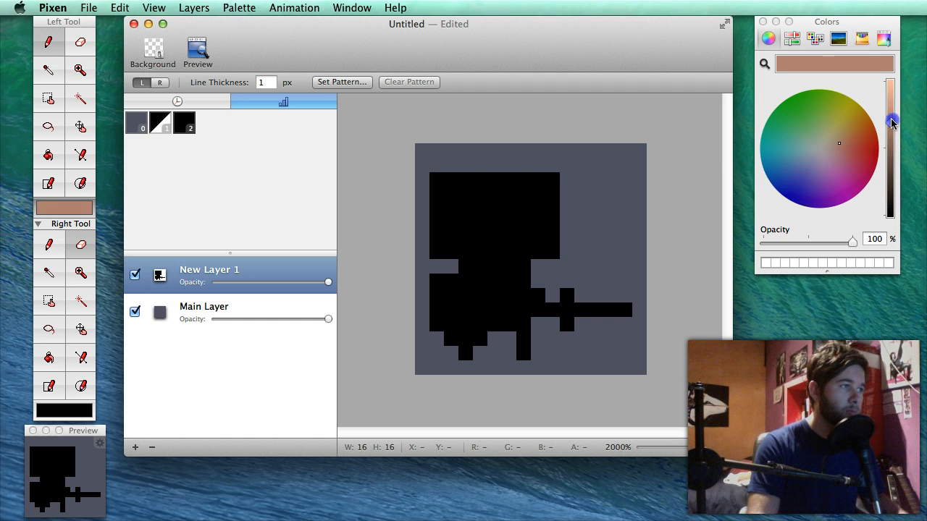
pyautogui.click(443, 188)
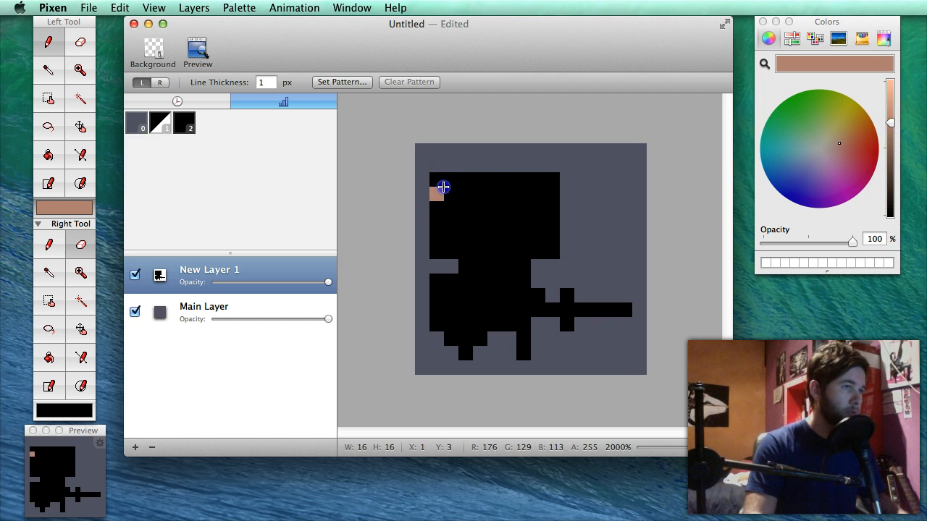
pyautogui.moveTo(459, 246); pyautogui.dragTo(526, 248)
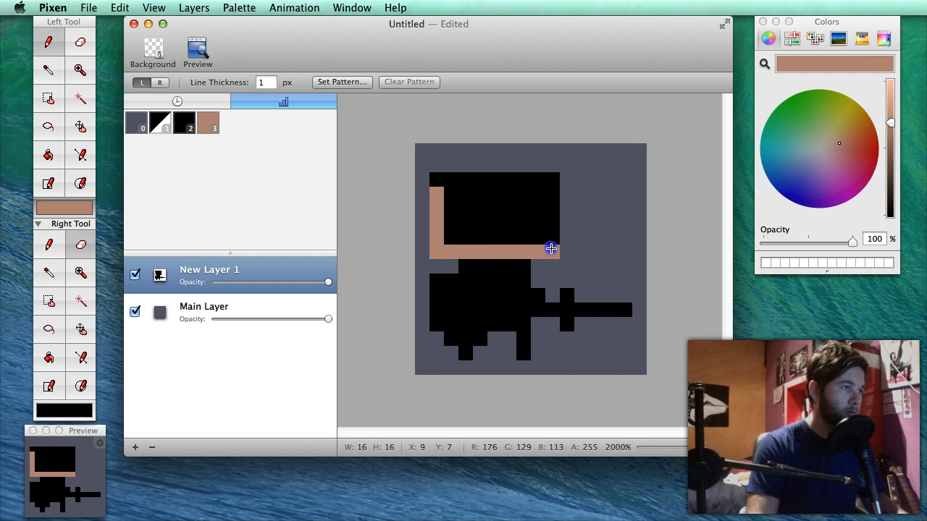
pyautogui.moveTo(556, 183)
pyautogui.mouseDown()
pyautogui.moveTo(441, 186)
pyautogui.moveTo(526, 187)
pyautogui.moveTo(508, 184)
pyautogui.moveTo(477, 214)
pyautogui.moveTo(456, 197)
pyautogui.moveTo(477, 186)
pyautogui.moveTo(452, 221)
pyautogui.mouseUp()
pyautogui.press('super+z')
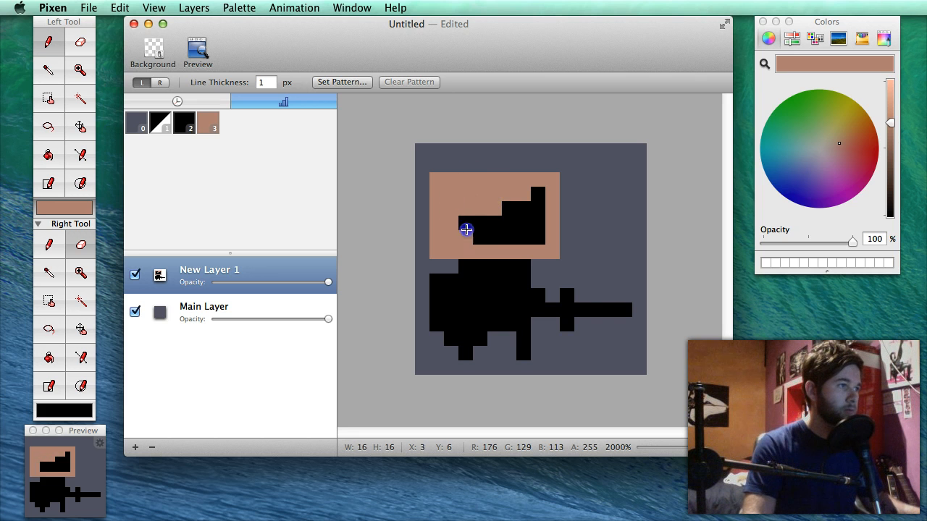
pyautogui.moveTo(515, 234)
pyautogui.mouseDown()
pyautogui.moveTo(538, 196)
pyautogui.moveTo(538, 229)
pyautogui.moveTo(513, 211)
pyautogui.mouseUp()
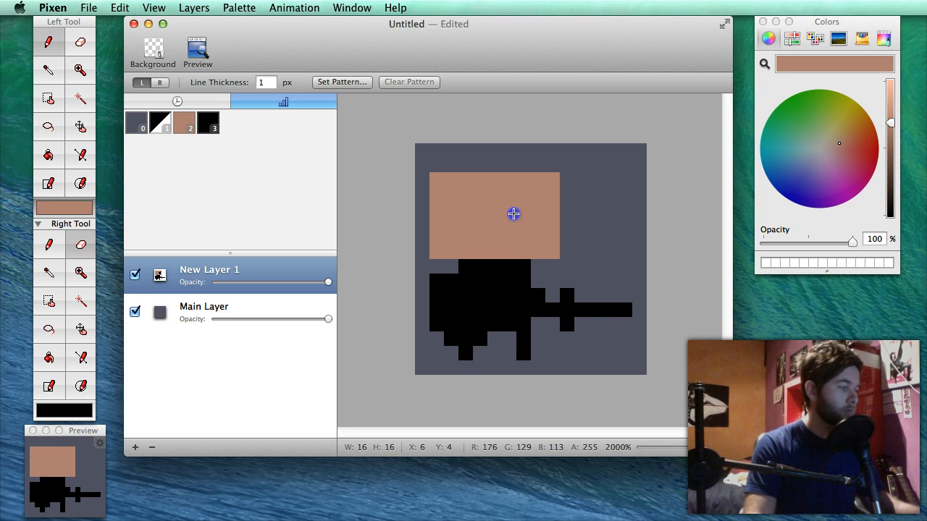
pyautogui.click(553, 312)
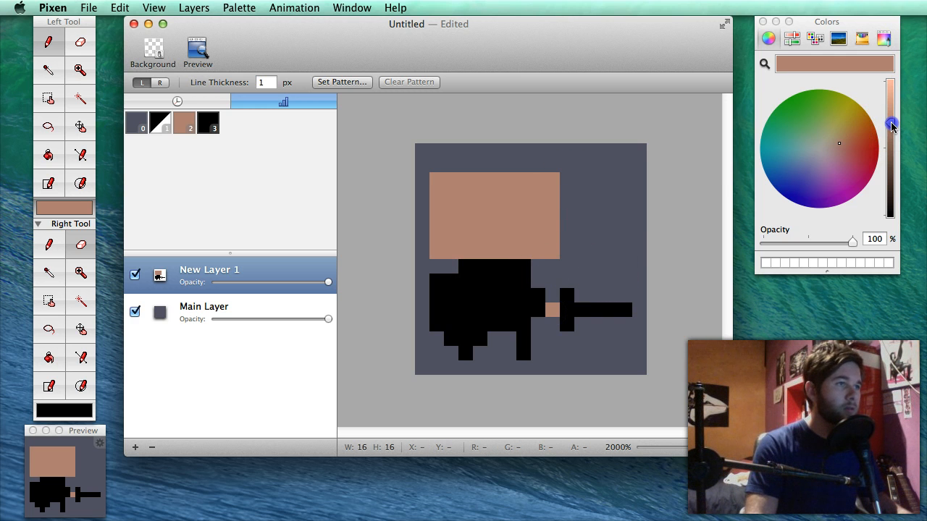
# Step: Shade the head's left four pixel columns with a darker skin tone, RGB 144, 106, 92
pyautogui.moveTo(891, 126); pyautogui.dragTo(892, 135)
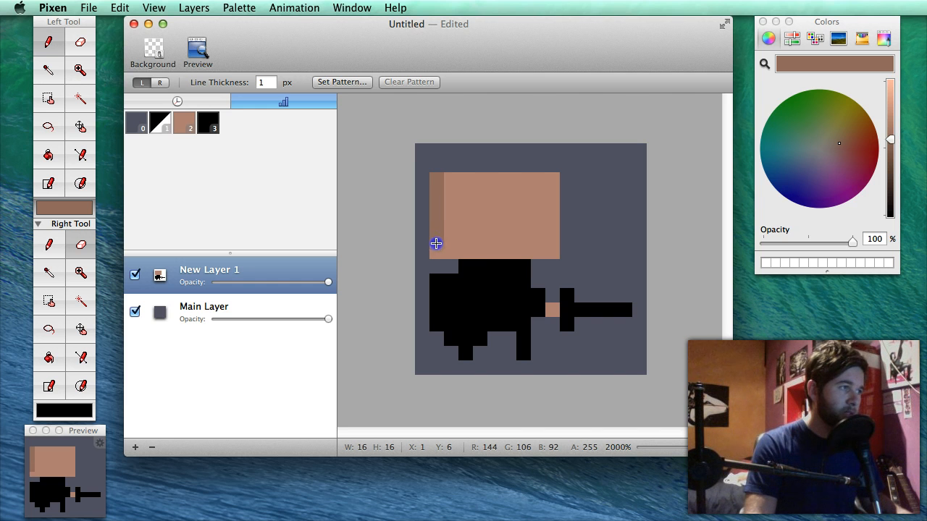
pyautogui.click(451, 180)
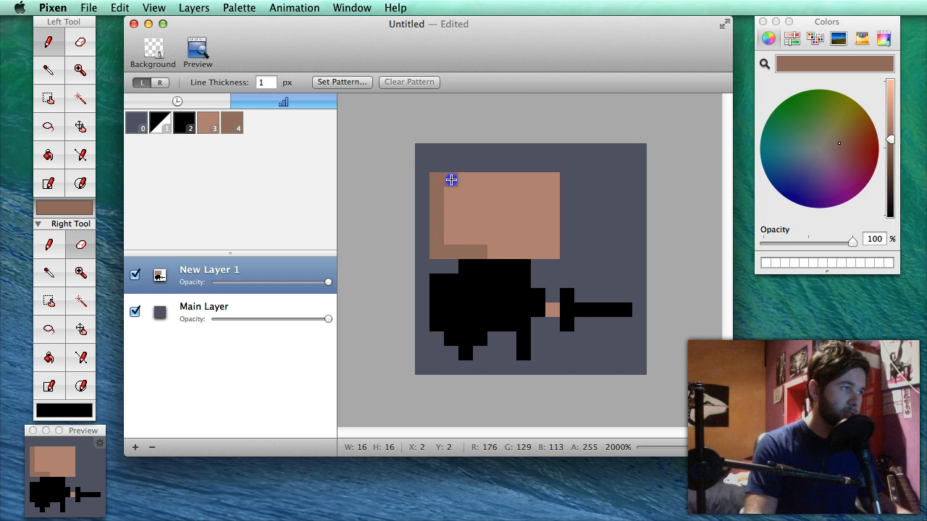
pyautogui.moveTo(465, 194); pyautogui.dragTo(466, 210)
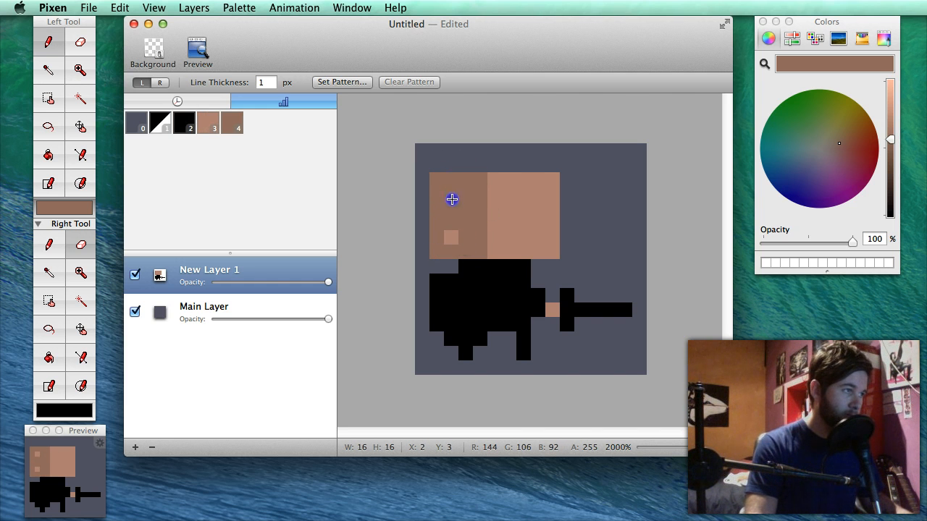
pyautogui.click(509, 209)
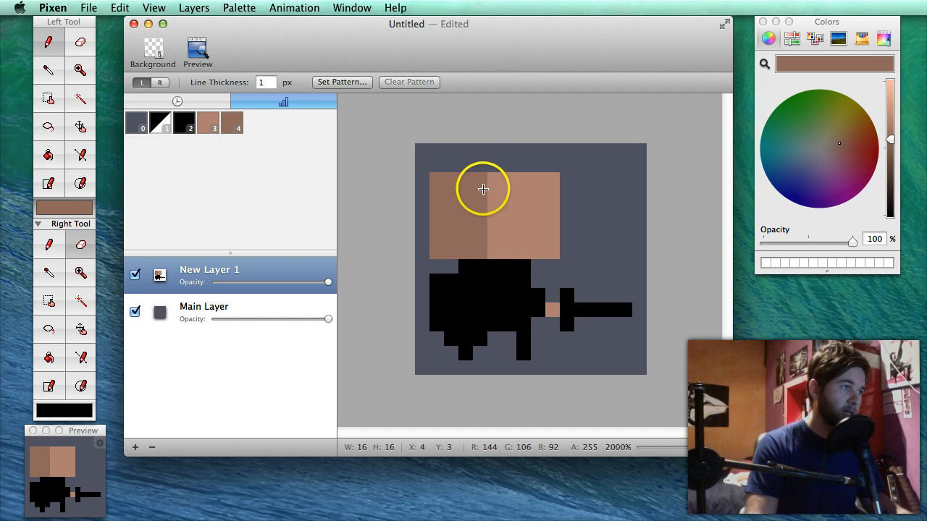
pyautogui.press('super+z')
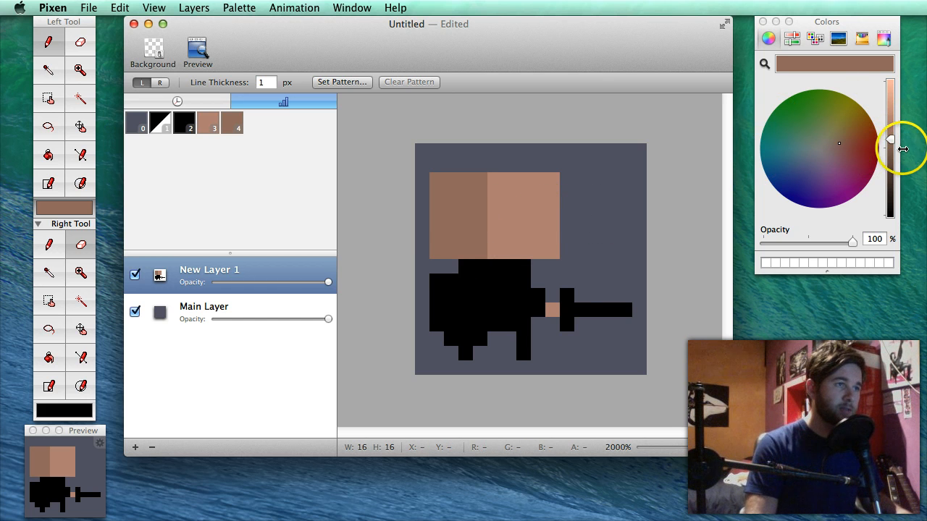
# Step: Draw two single-pixel black eyes in the same row of the face, three pixels apart
pyautogui.moveTo(892, 163); pyautogui.dragTo(891, 222)
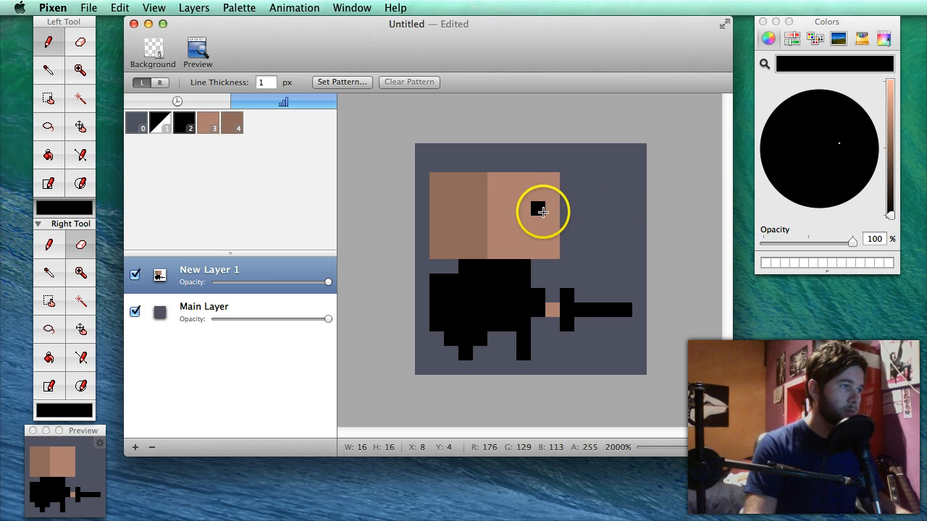
pyautogui.click(480, 210)
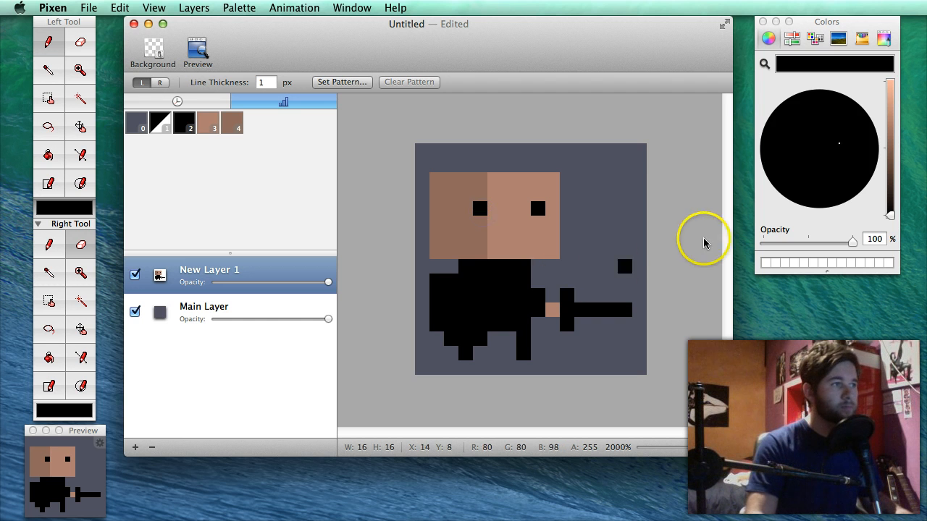
# Step: Paint the visible torso, sword arm and upper leg beside the shield dark grey, RGB 49, 47, 50
pyautogui.press('alt')
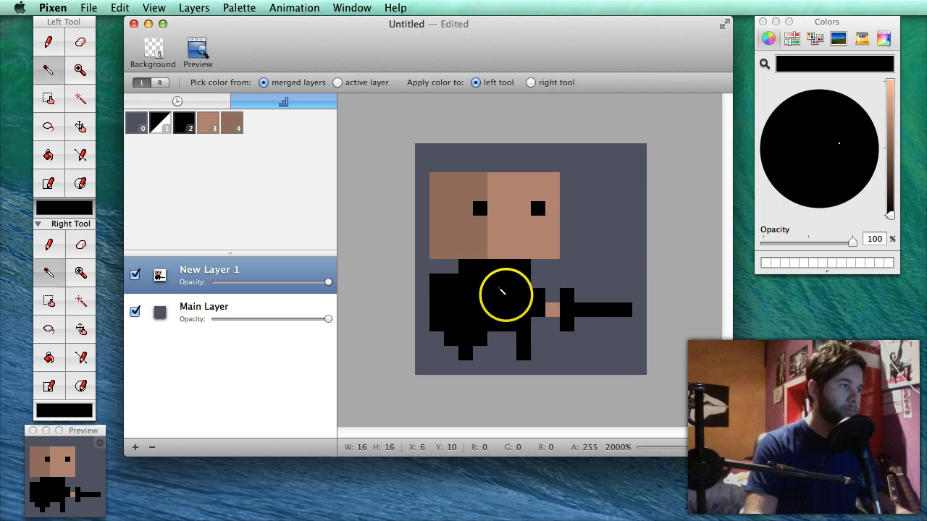
pyautogui.moveTo(888, 137)
pyautogui.mouseDown()
pyautogui.moveTo(879, 136)
pyautogui.moveTo(892, 203)
pyautogui.moveTo(880, 157)
pyautogui.moveTo(909, 73)
pyautogui.mouseUp()
pyautogui.click(840, 156)
pyautogui.moveTo(834, 151); pyautogui.dragTo(825, 157)
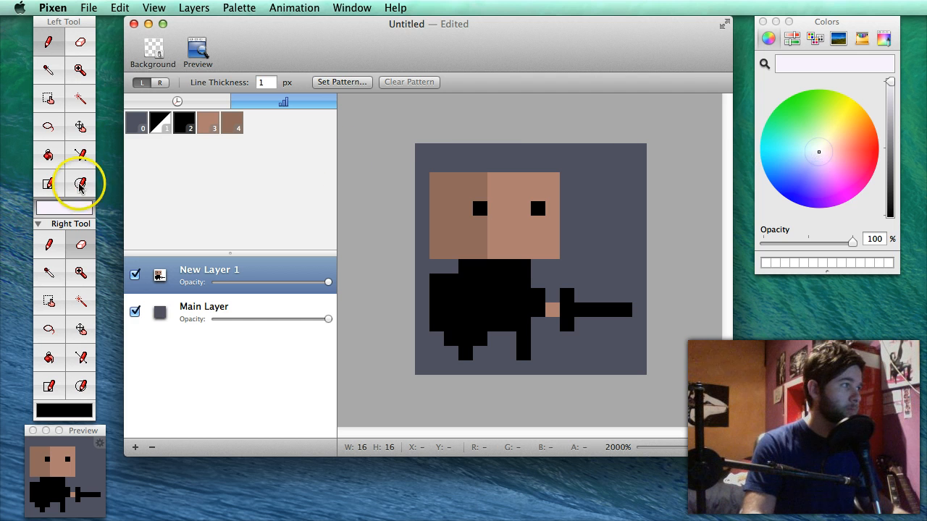
pyautogui.moveTo(892, 86); pyautogui.dragTo(894, 192)
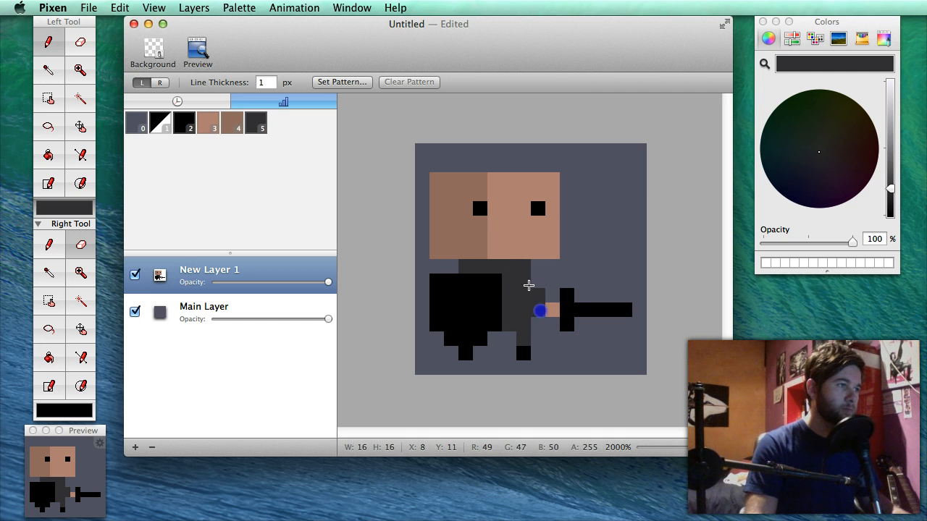
# Step: Shade the two leftmost body pixels just below the head in a darker grey, RGB 34, 32, 35
pyautogui.press('alt')
pyautogui.press('alt')
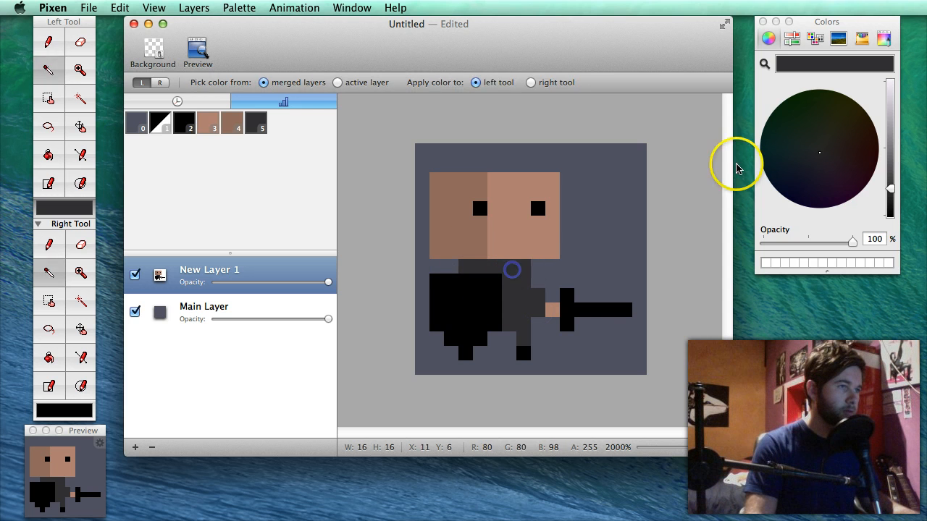
pyautogui.moveTo(891, 190); pyautogui.dragTo(891, 203)
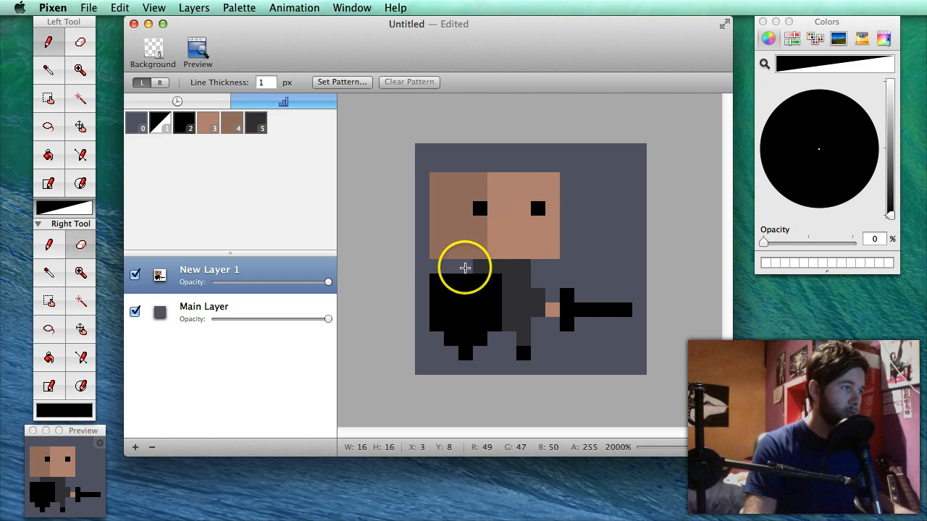
pyautogui.keyDown('alt'); pyautogui.click(509, 271); pyautogui.keyUp('alt')
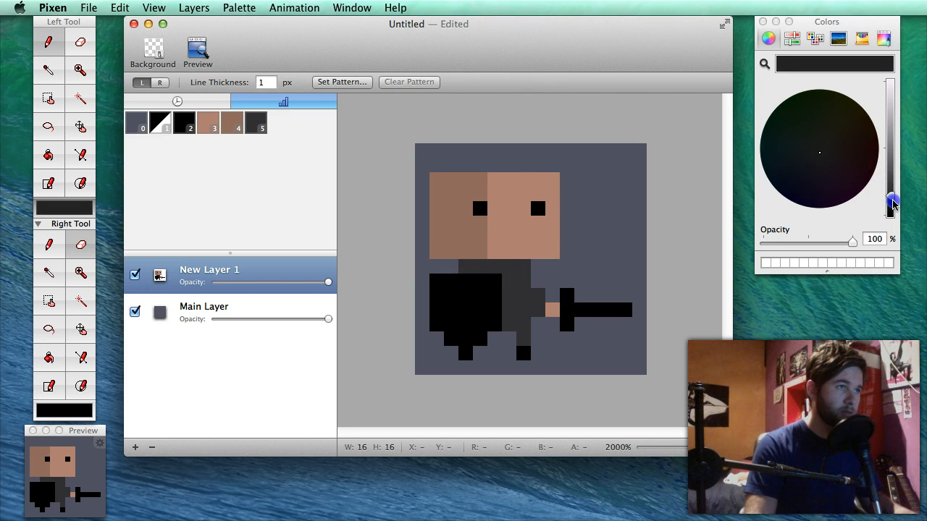
pyautogui.click(469, 265)
pyautogui.click(477, 265)
pyautogui.click(466, 239)
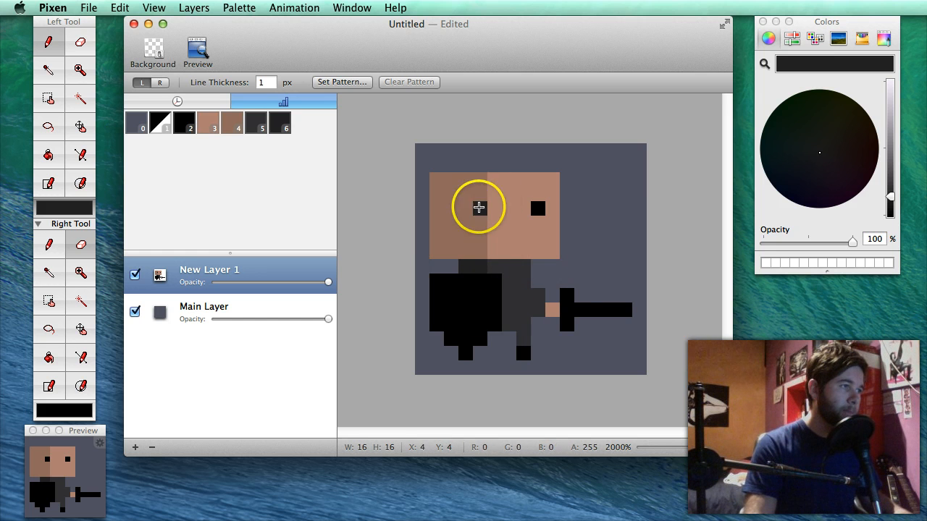
# Step: Paint the shield's left three pixel columns dark red, RGB 133, 33, 34, and its other two columns brighter red, RGB 159, 39, 41
pyautogui.press('alt')
pyautogui.press('alt')
pyautogui.press('alt')
pyautogui.click(476, 302)
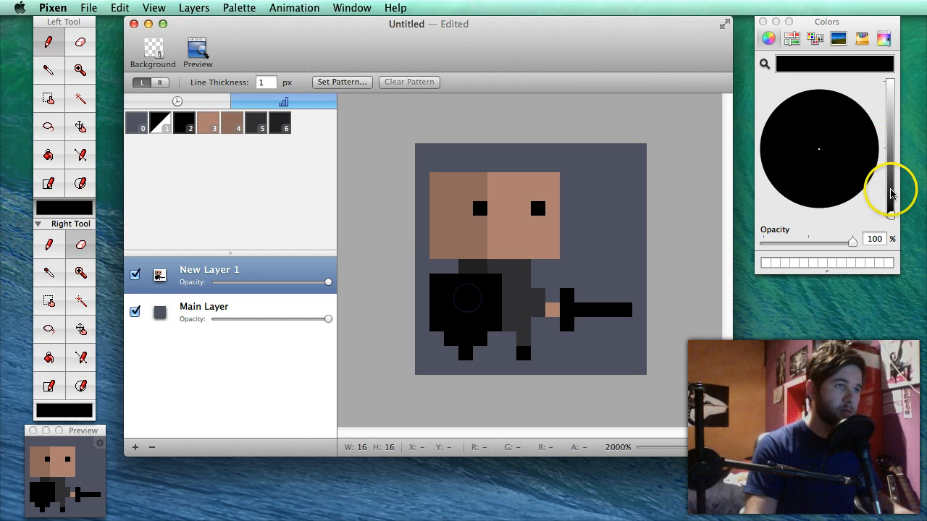
pyautogui.moveTo(891, 197); pyautogui.dragTo(890, 118)
pyautogui.moveTo(832, 160); pyautogui.dragTo(867, 155)
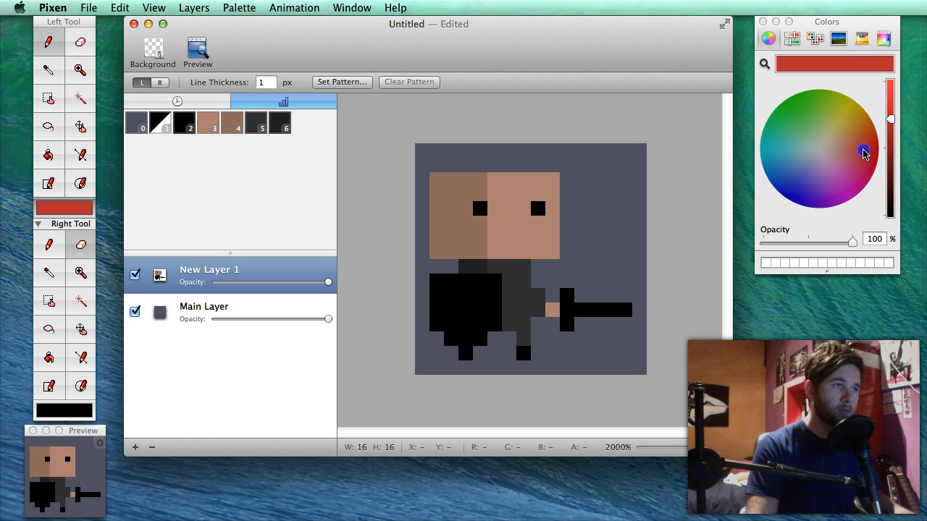
pyautogui.moveTo(891, 128); pyautogui.dragTo(891, 145)
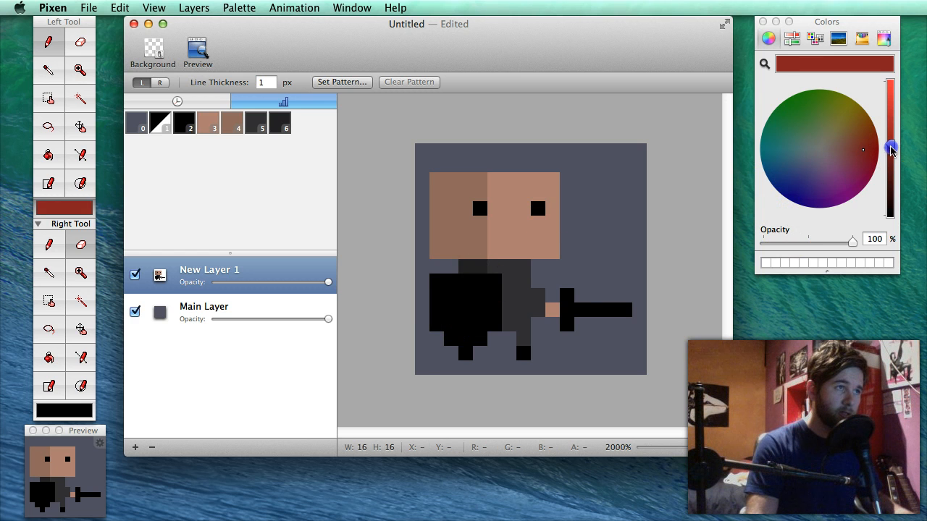
pyautogui.click(440, 286)
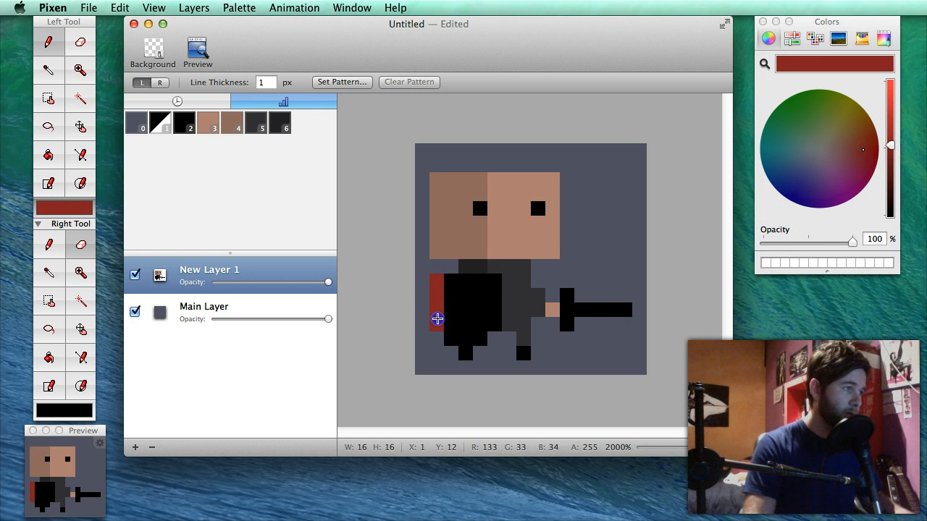
pyautogui.click(451, 336)
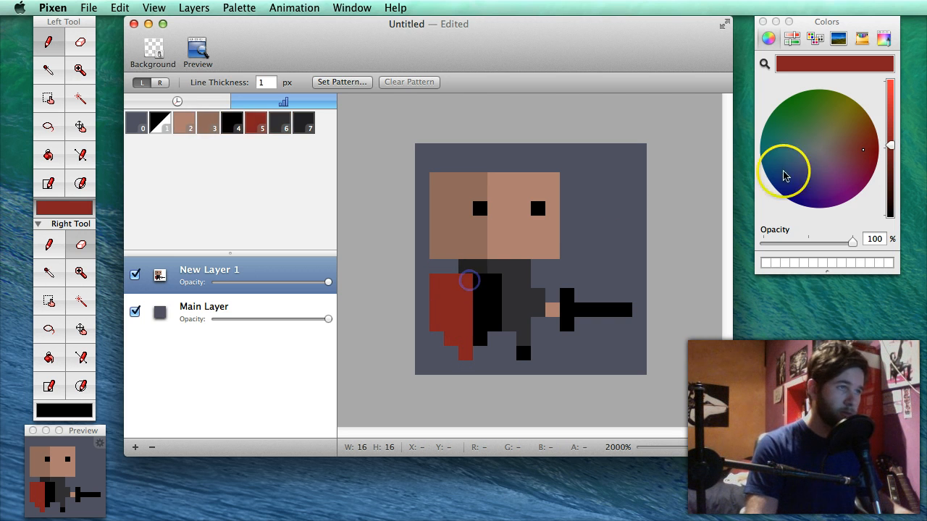
pyautogui.moveTo(893, 148); pyautogui.dragTo(893, 136)
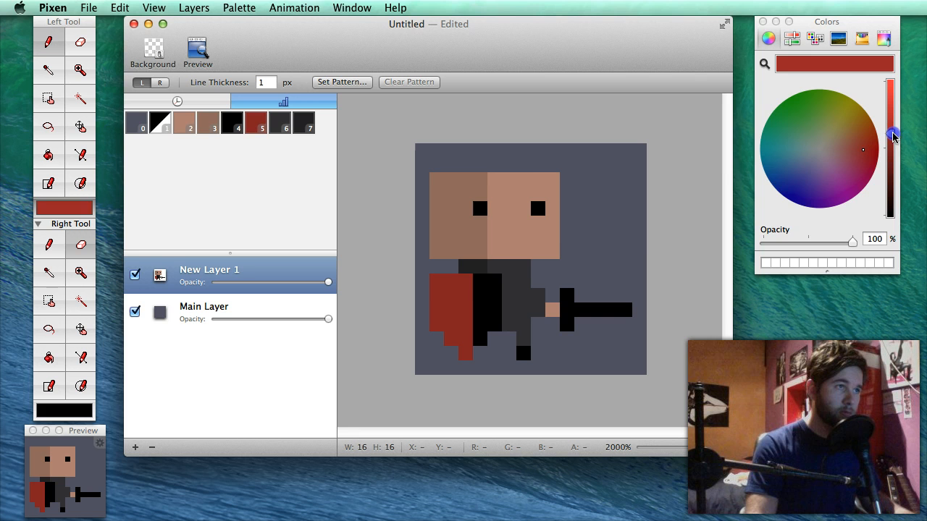
pyautogui.click(479, 335)
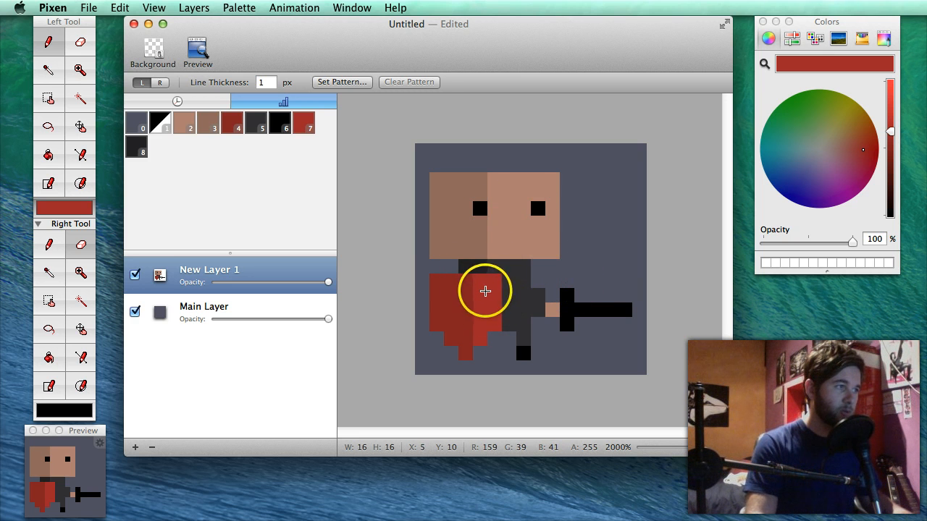
# Step: Draw a V-shaped emblem of three very dark, nearly black red pixels in the middle of the shield
pyautogui.press('alt')
pyautogui.click(463, 276)
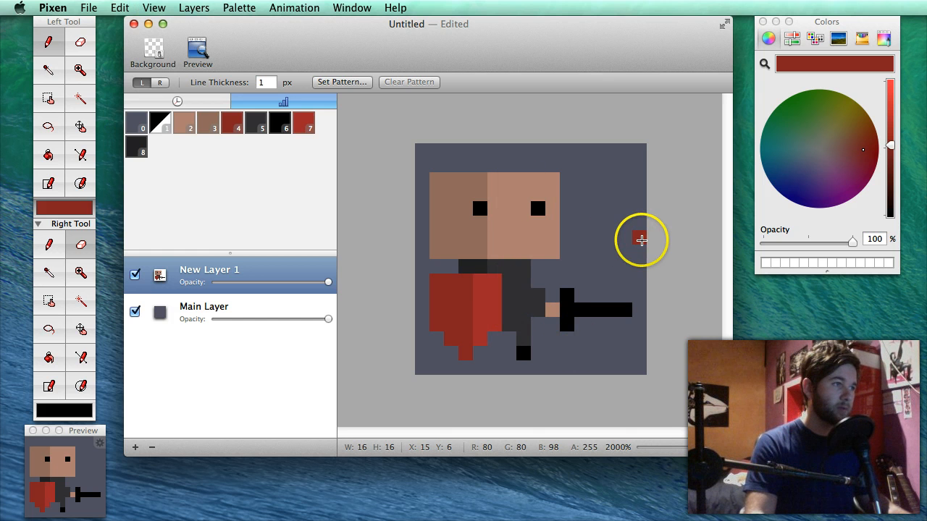
pyautogui.press('alt')
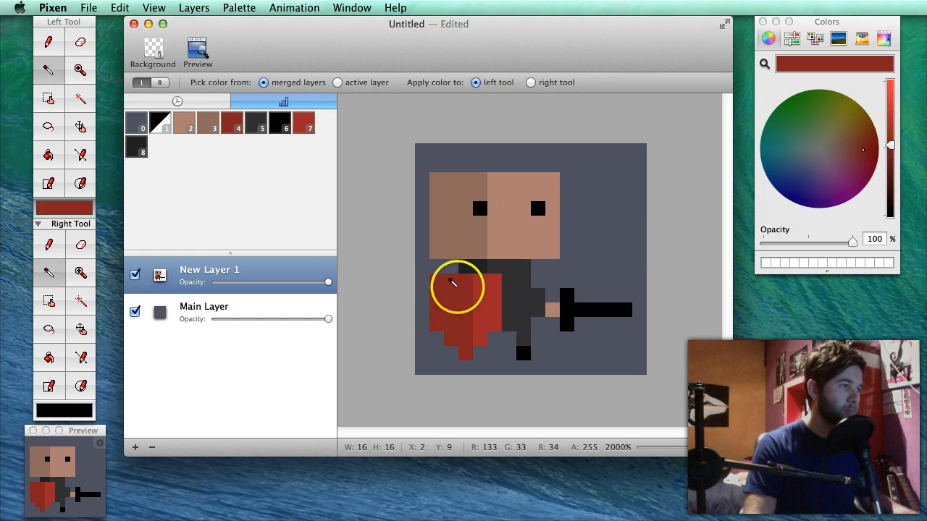
pyautogui.keyDown('alt'); pyautogui.click(458, 294); pyautogui.keyUp('alt')
pyautogui.moveTo(890, 151); pyautogui.dragTo(890, 206)
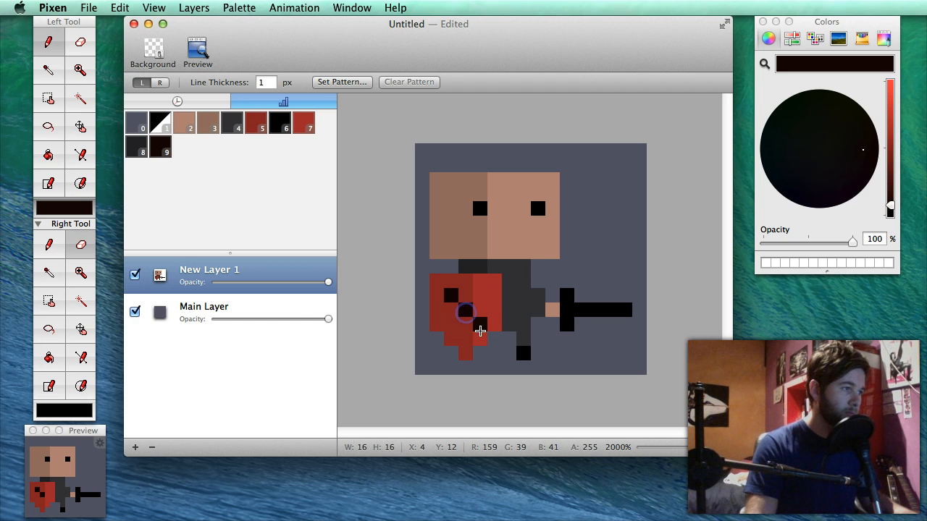
pyautogui.click(481, 300)
pyautogui.click(567, 237)
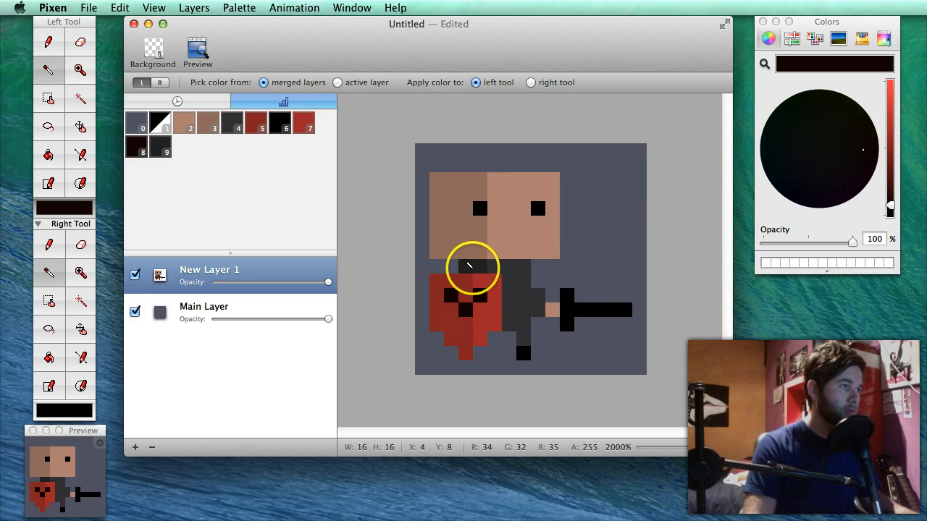
# Step: Recolour the sleeve beside the hand and the sword's crossguard in RGB 34, 32, 35, and the blade in lighter grey, RGB 49, 47, 50
pyautogui.keyDown('alt'); pyautogui.click(472, 268); pyautogui.keyUp('alt')
pyautogui.click(536, 300)
pyautogui.moveTo(537, 308)
pyautogui.mouseDown()
pyautogui.moveTo(553, 295)
pyautogui.moveTo(477, 271)
pyautogui.moveTo(530, 312)
pyautogui.moveTo(517, 282)
pyautogui.moveTo(532, 296)
pyautogui.mouseUp()
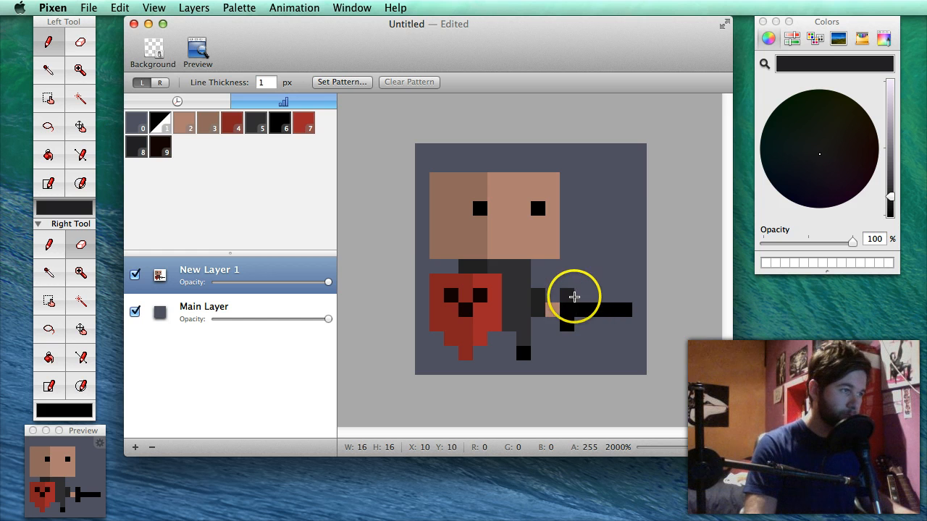
pyautogui.moveTo(571, 317); pyautogui.dragTo(571, 327)
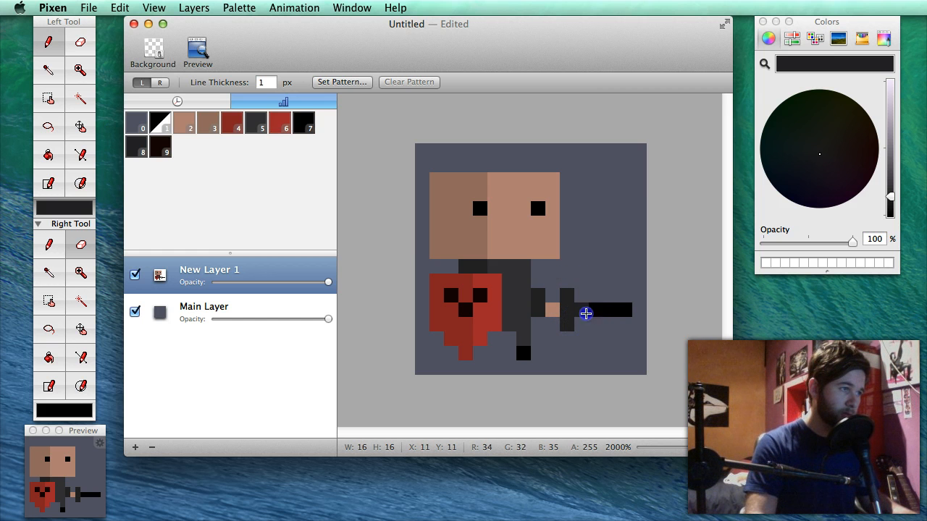
pyautogui.keyDown('alt'); pyautogui.click(519, 277); pyautogui.keyUp('alt')
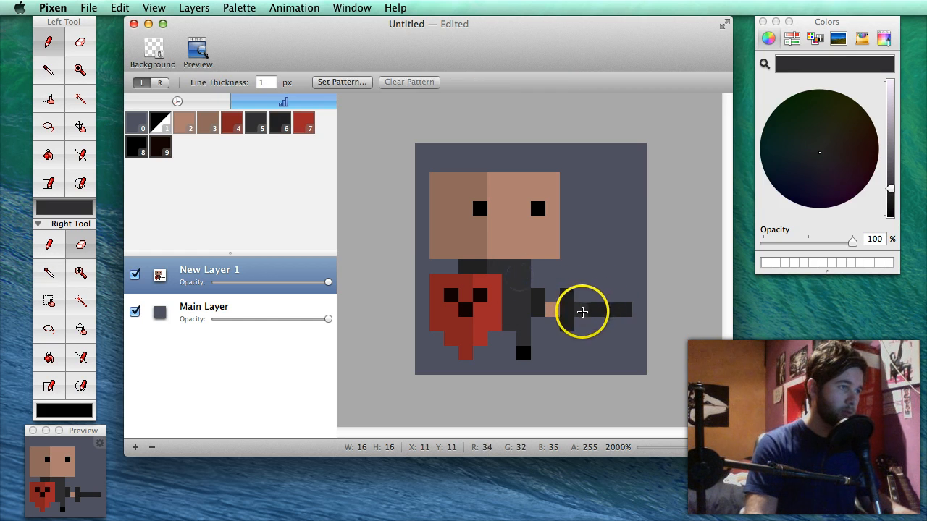
pyautogui.moveTo(620, 315); pyautogui.dragTo(620, 315)
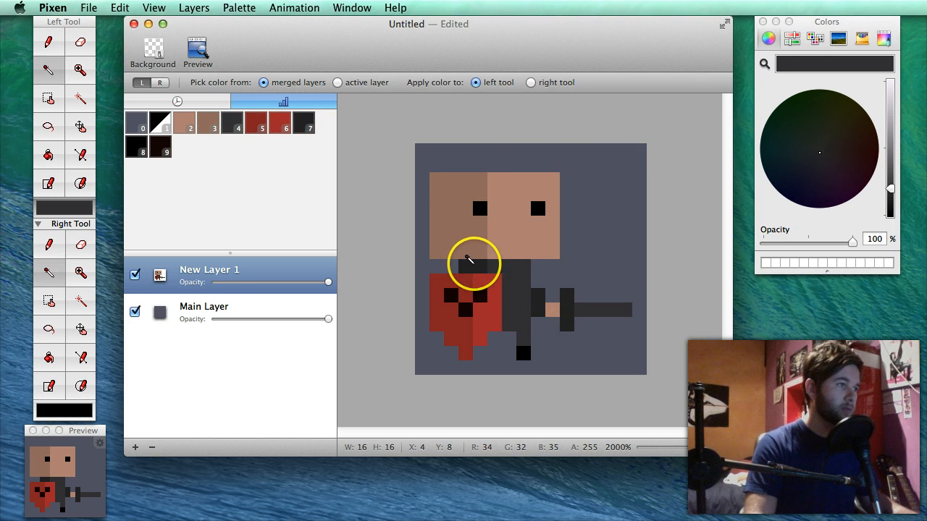
# Step: Draw dark grey hair, RGB 34, 32, 35, across the top of the head and down its left side, with a strand between the eyes
pyautogui.keyDown('alt'); pyautogui.click(474, 264); pyautogui.keyUp('alt')
pyautogui.click(506, 181)
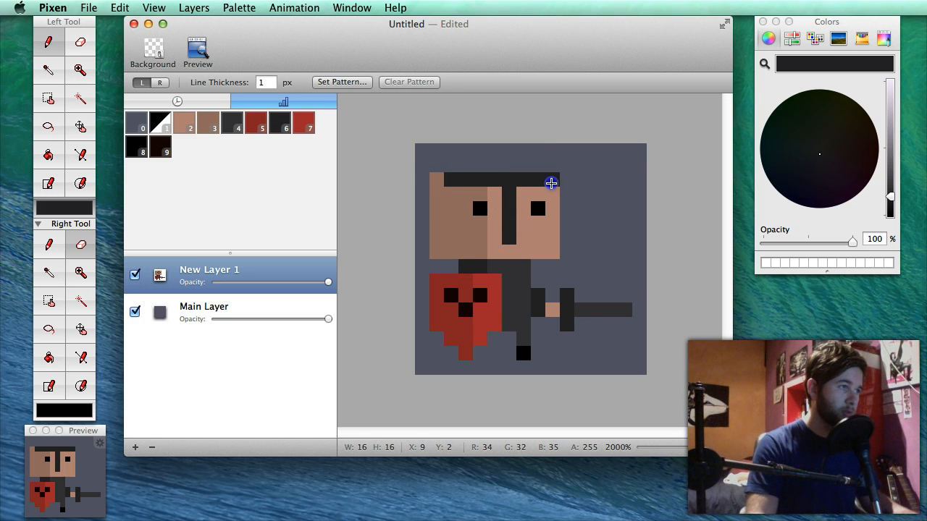
pyautogui.moveTo(551, 183); pyautogui.dragTo(551, 183)
pyautogui.moveTo(438, 181); pyautogui.dragTo(438, 206)
pyautogui.click(450, 192)
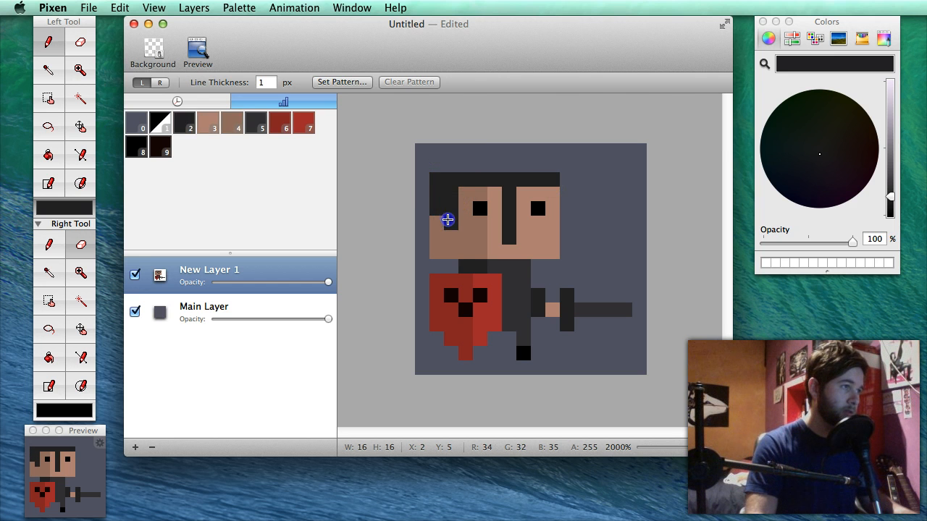
pyautogui.rightClick(448, 223)
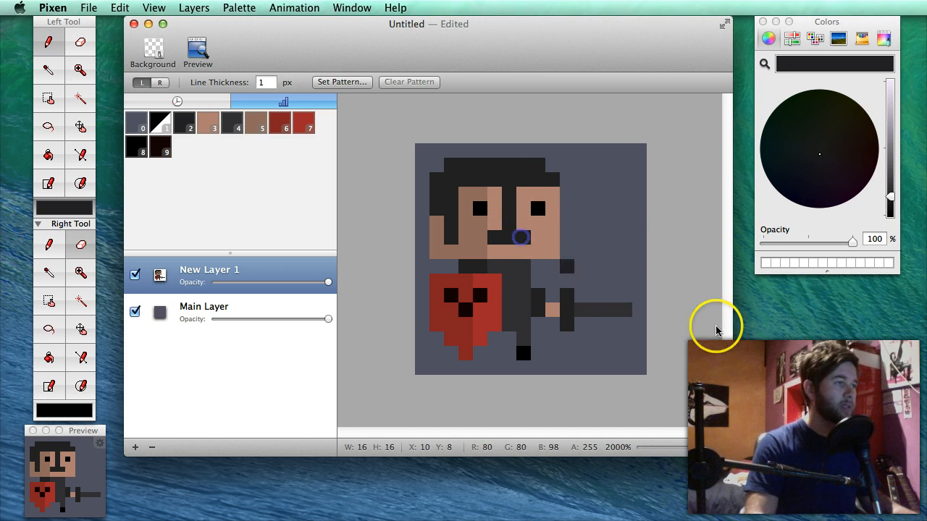
pyautogui.press('super+z')
pyautogui.click(607, 325)
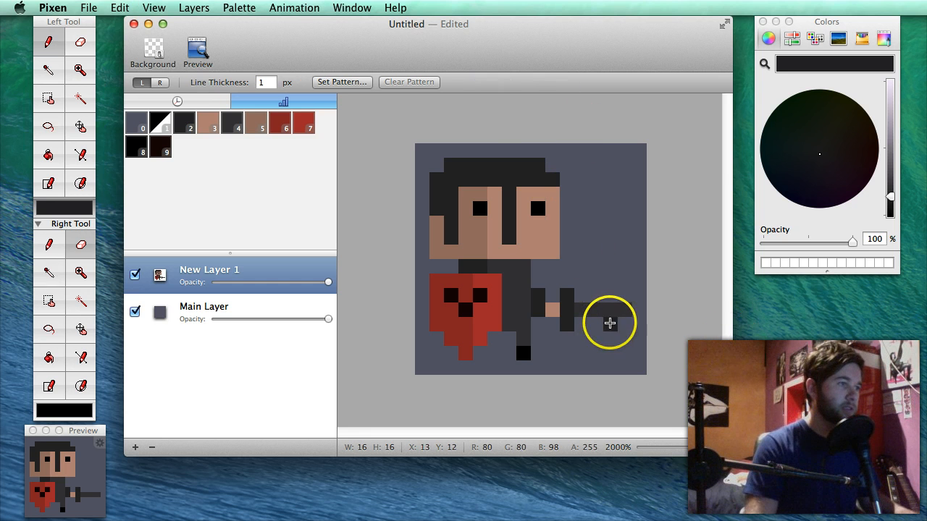
# Step: Lighten the right part of the hair and the strand between the eyes with the blade's grey, RGB 49, 47, 50
pyautogui.keyDown('alt'); pyautogui.click(601, 311); pyautogui.keyUp('alt')
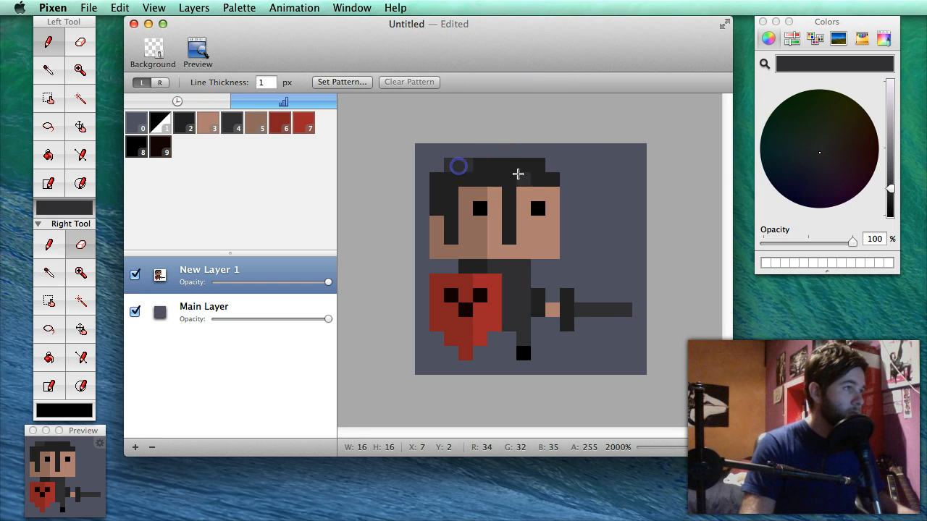
pyautogui.moveTo(486, 166); pyautogui.dragTo(519, 171)
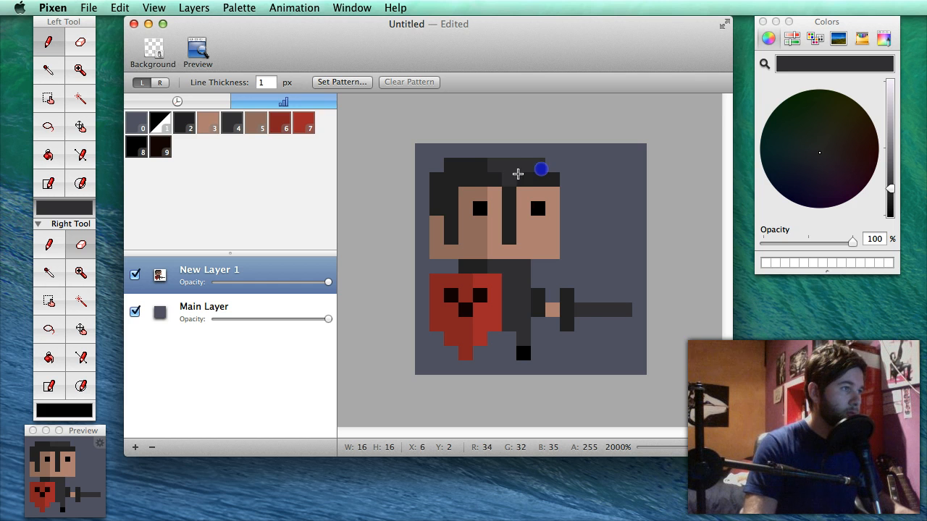
pyautogui.click(511, 188)
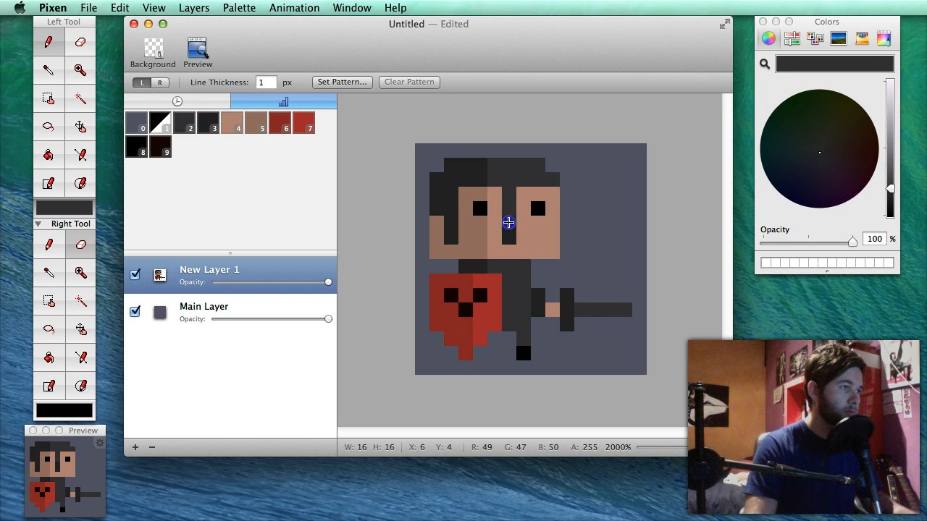
pyautogui.click(477, 164)
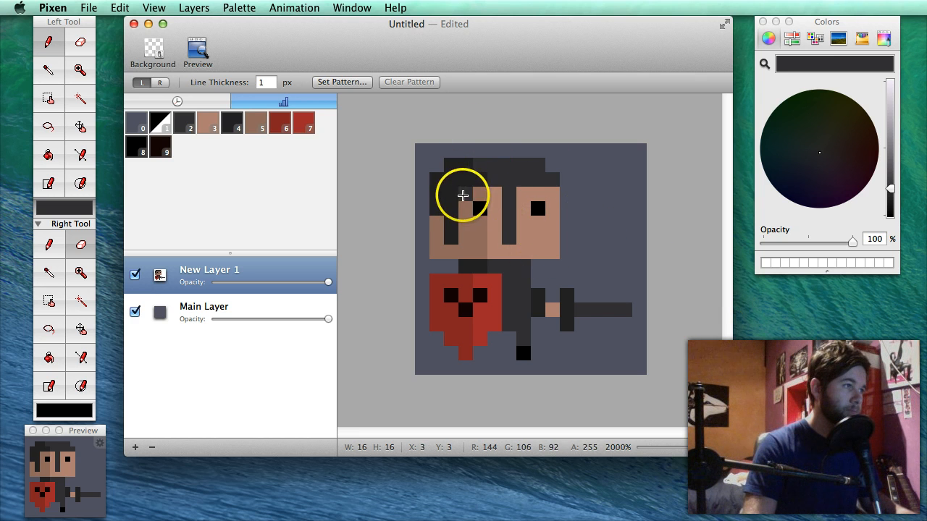
# Step: Extend the fringe one pixel row down to the eyes, using the darker grey on the left and the lighter grey on the right
pyautogui.keyDown('alt'); pyautogui.click(471, 182); pyautogui.keyUp('alt')
pyautogui.click(472, 193)
pyautogui.keyDown('alt'); pyautogui.click(497, 178); pyautogui.keyUp('alt')
pyautogui.moveTo(494, 194); pyautogui.dragTo(532, 192)
pyautogui.click(625, 223)
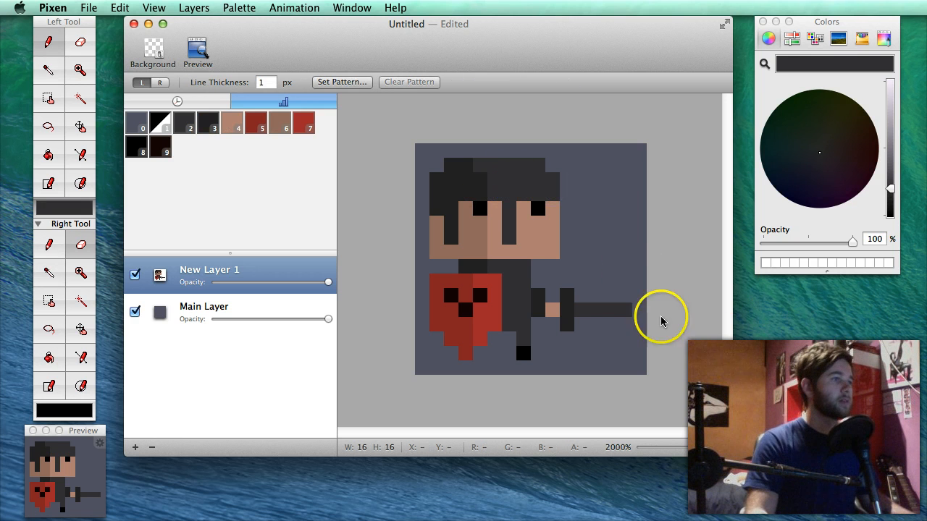
pyautogui.press('super+z')
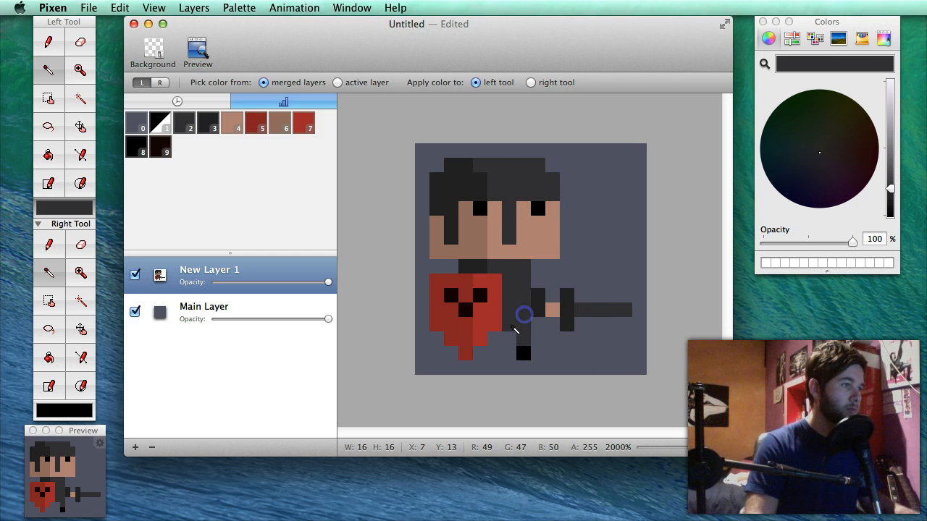
# Step: Paint the lowest pixel under the shield black as the second foot, matching the other foot
pyautogui.click(523, 353)
pyautogui.press('p')
pyautogui.click(451, 354)
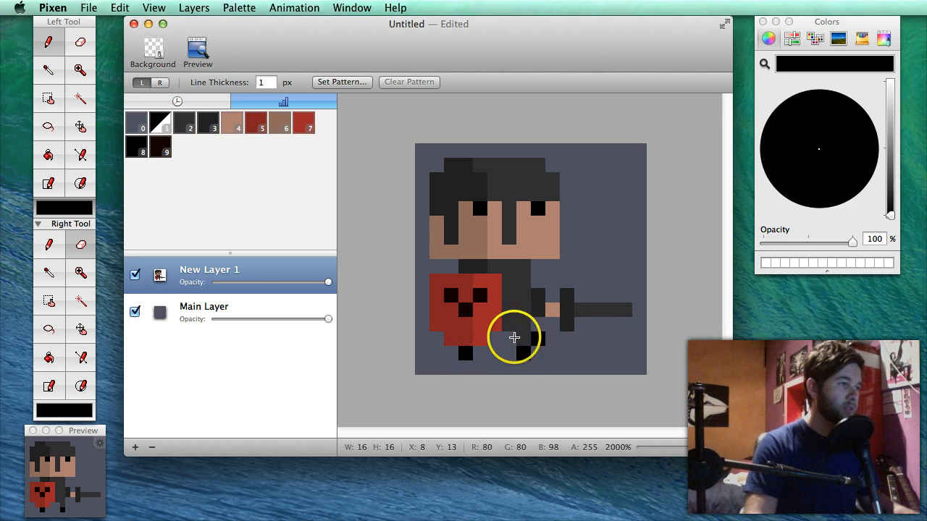
pyautogui.press('alt')
pyautogui.press('alt')
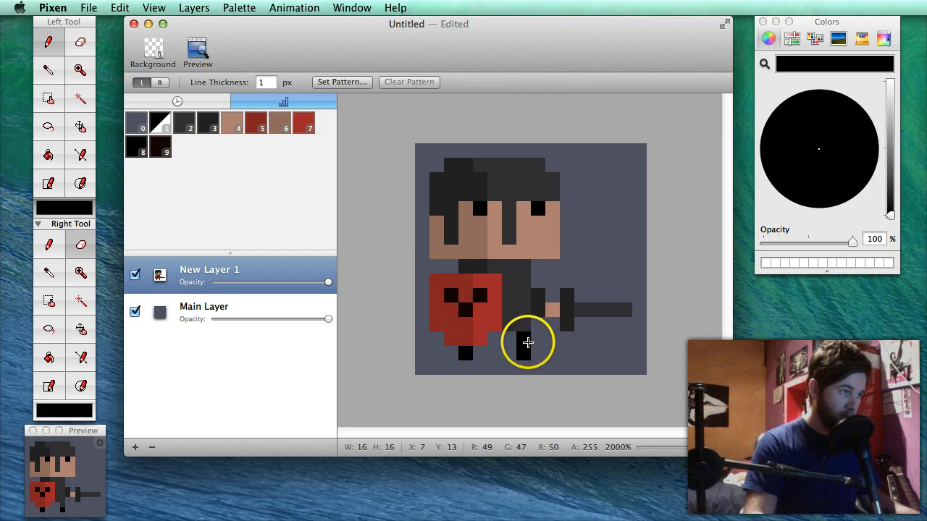
pyautogui.press('alt')
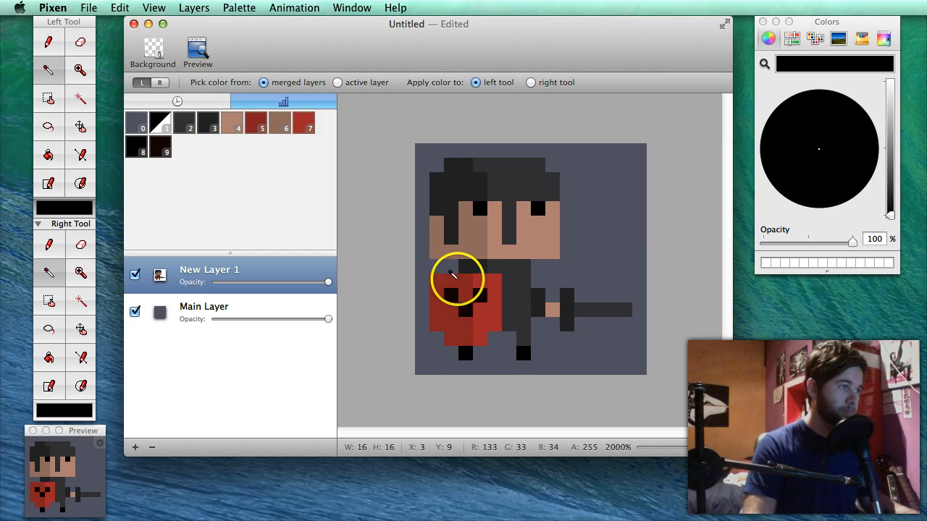
# Step: Outline the shield with a near-black red border, RGB 18, 4, 5, along its top, sides and lower edge
pyautogui.click(455, 277)
pyautogui.keyDown('alt'); pyautogui.click(445, 291); pyautogui.keyUp('alt')
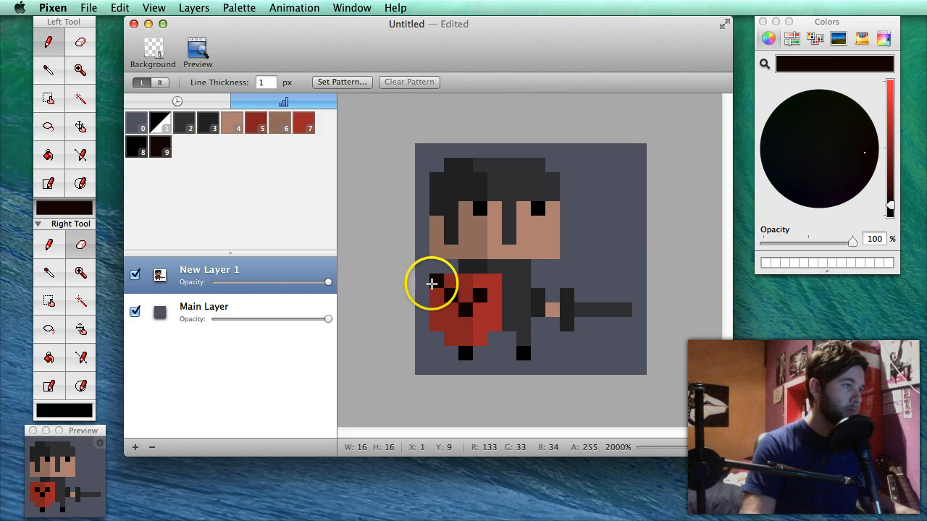
pyautogui.moveTo(474, 340)
pyautogui.mouseDown()
pyautogui.moveTo(501, 321)
pyautogui.moveTo(492, 283)
pyautogui.mouseUp()
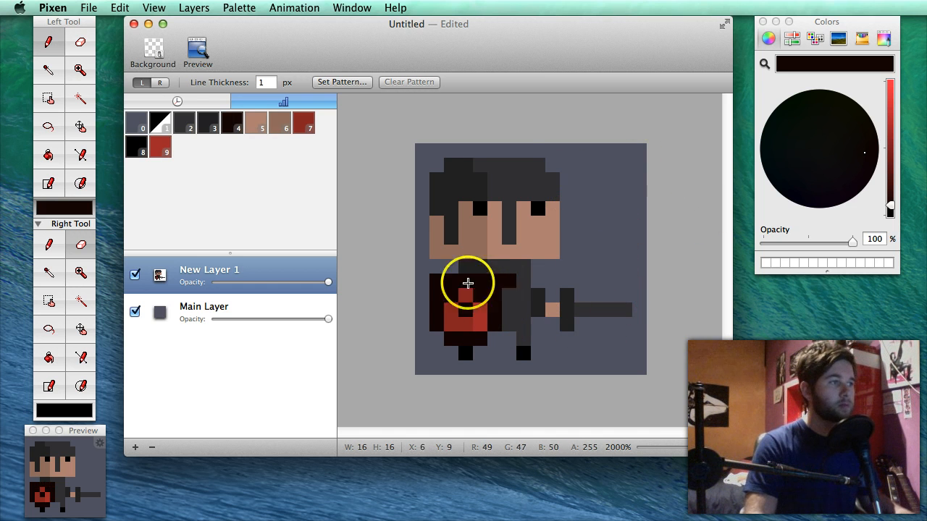
# Step: Fill the dark pixels at the upper corners of the shield's centre with dark red on the left and bright red on the right
pyautogui.keyDown('alt'); pyautogui.click(449, 307); pyautogui.keyUp('alt')
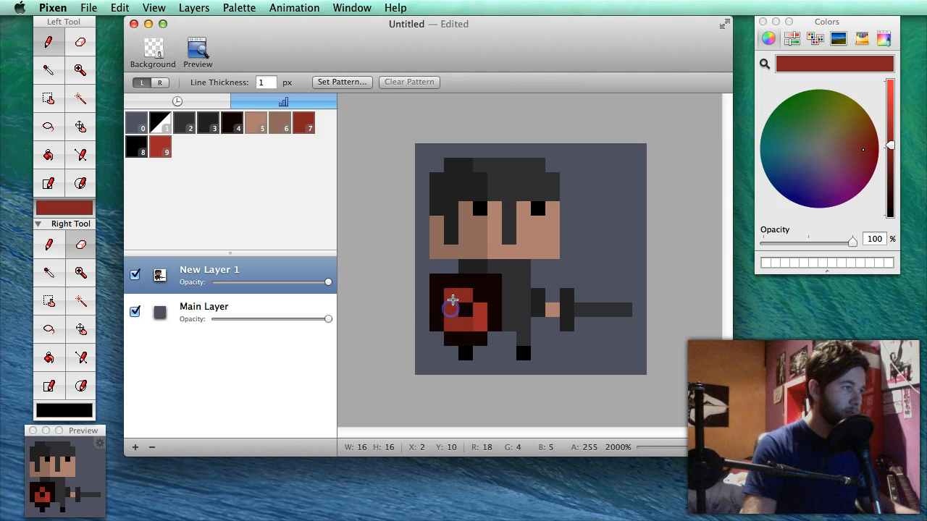
pyautogui.click(450, 296)
pyautogui.keyDown('alt'); pyautogui.click(476, 310); pyautogui.keyUp('alt')
pyautogui.click(479, 296)
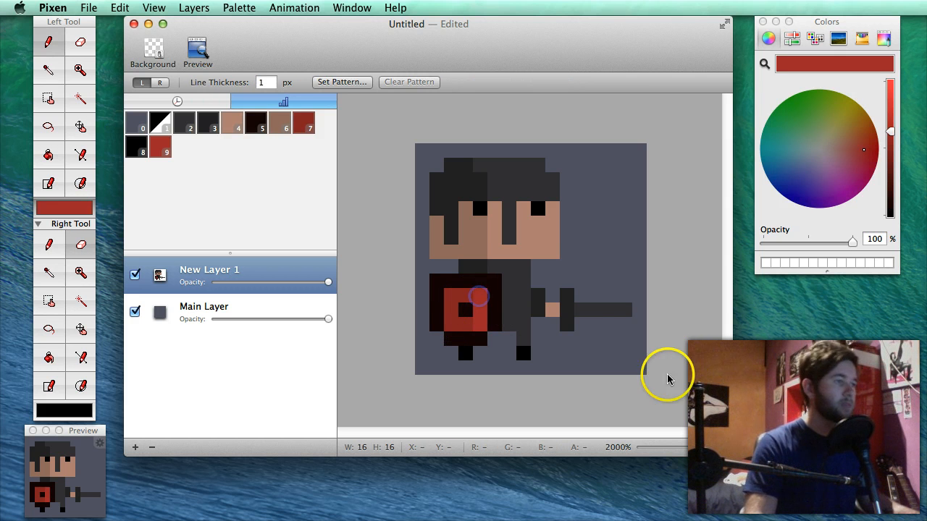
# Step: Lighten the right part of the shield's border with a slightly brighter dark red, RGB 39, 9, 11
pyautogui.press('alt')
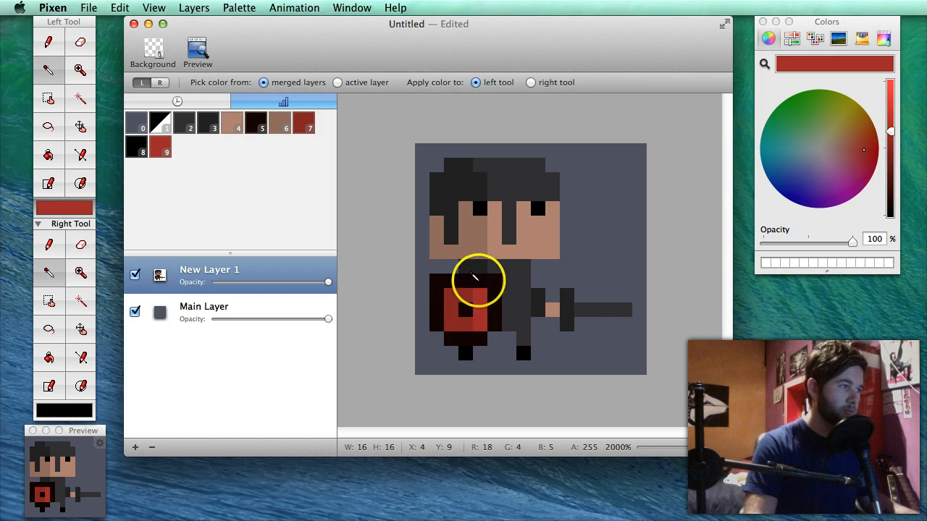
pyautogui.keyDown('alt'); pyautogui.click(474, 279); pyautogui.keyUp('alt')
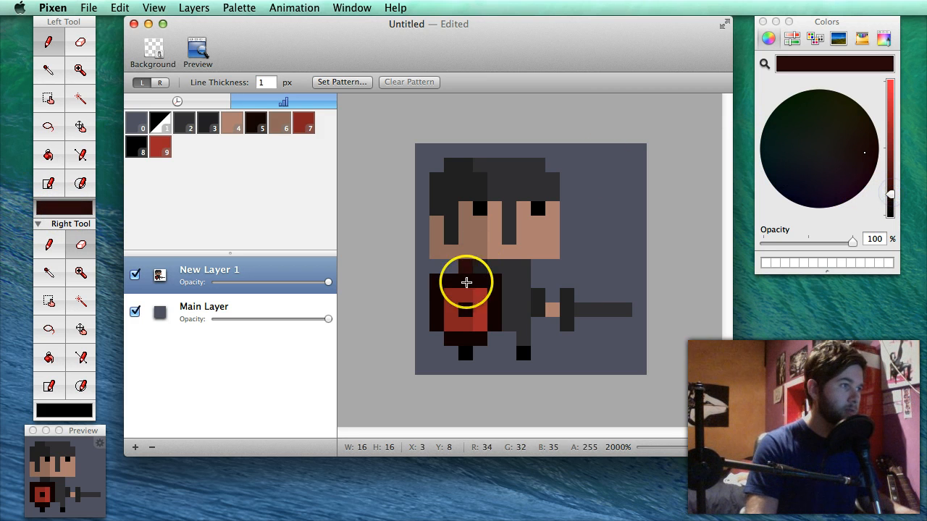
pyautogui.click(483, 283)
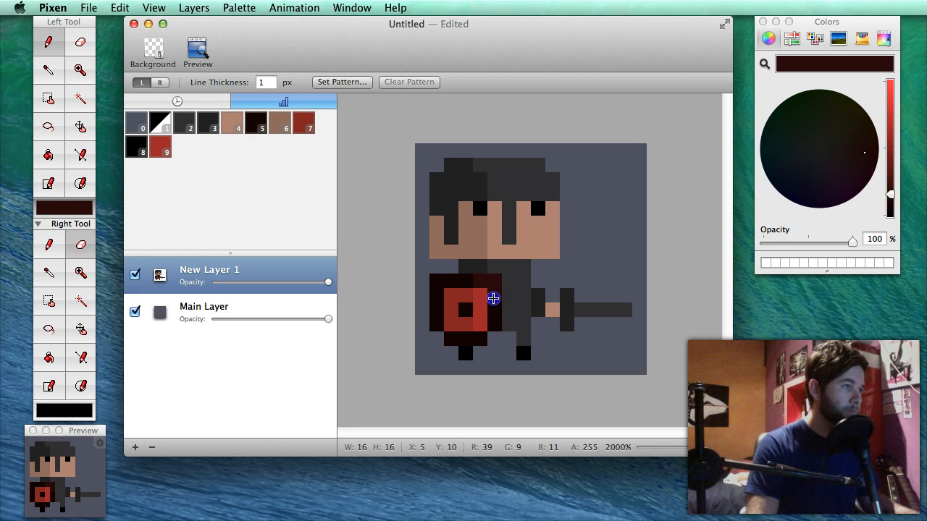
pyautogui.click(476, 341)
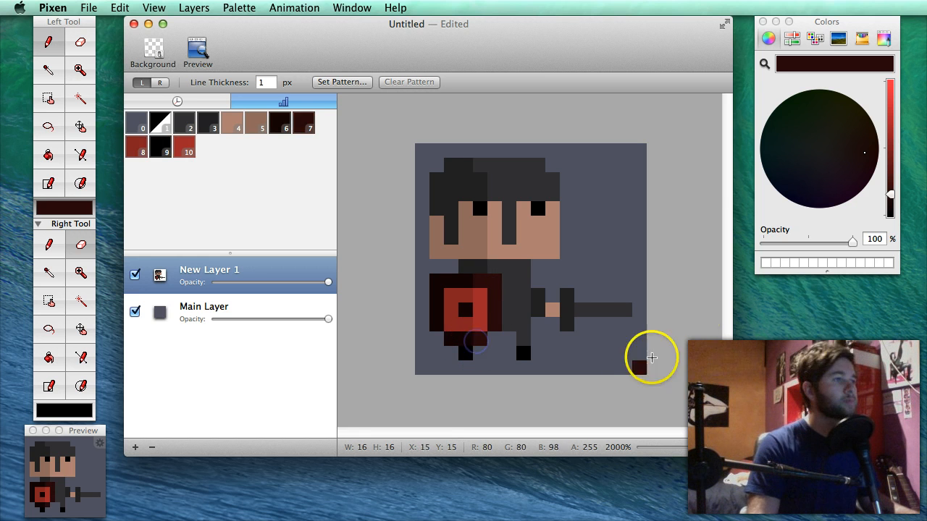
# Step: Mix a lighter grey from the clothes' grey and highlight the upper right part of the hair with it
pyautogui.press('alt')
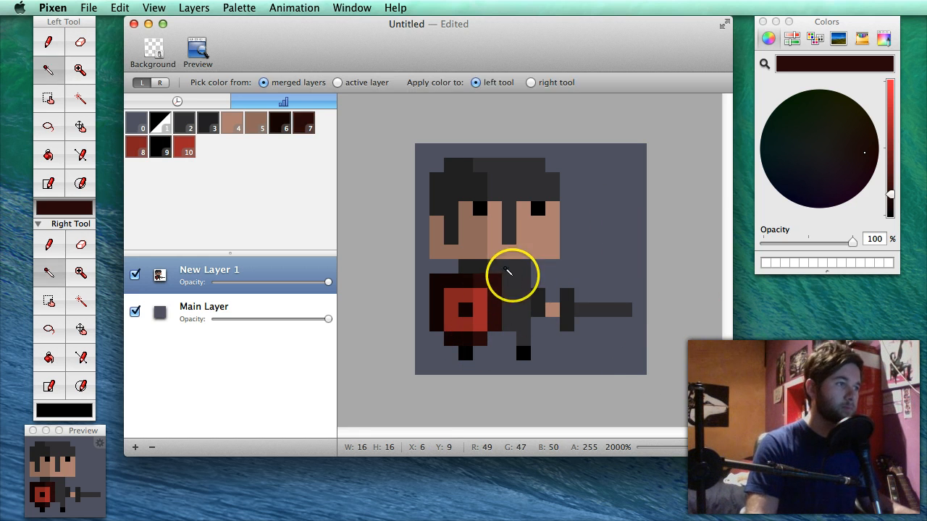
pyautogui.click(504, 260)
pyautogui.moveTo(882, 183)
pyautogui.mouseDown()
pyautogui.moveTo(893, 179)
pyautogui.moveTo(875, 185)
pyautogui.mouseUp()
pyautogui.click(527, 172)
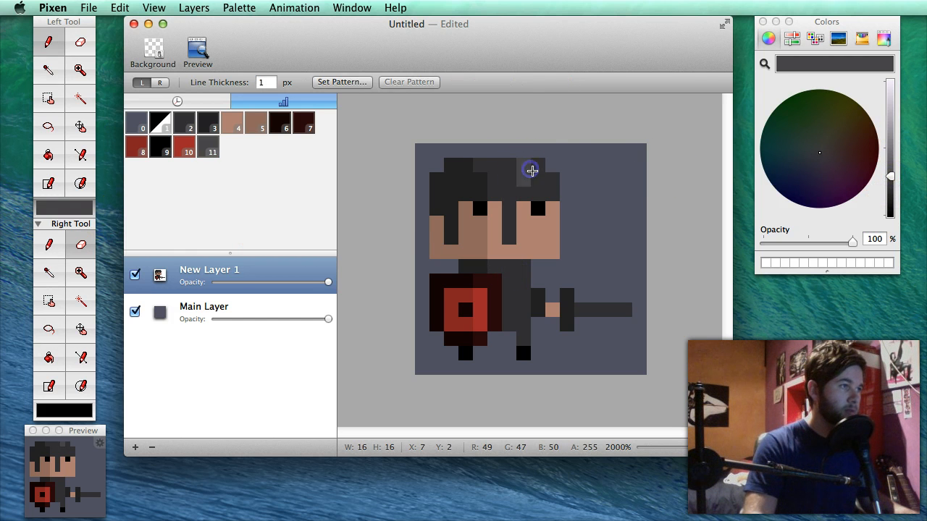
pyautogui.moveTo(549, 188); pyautogui.dragTo(550, 194)
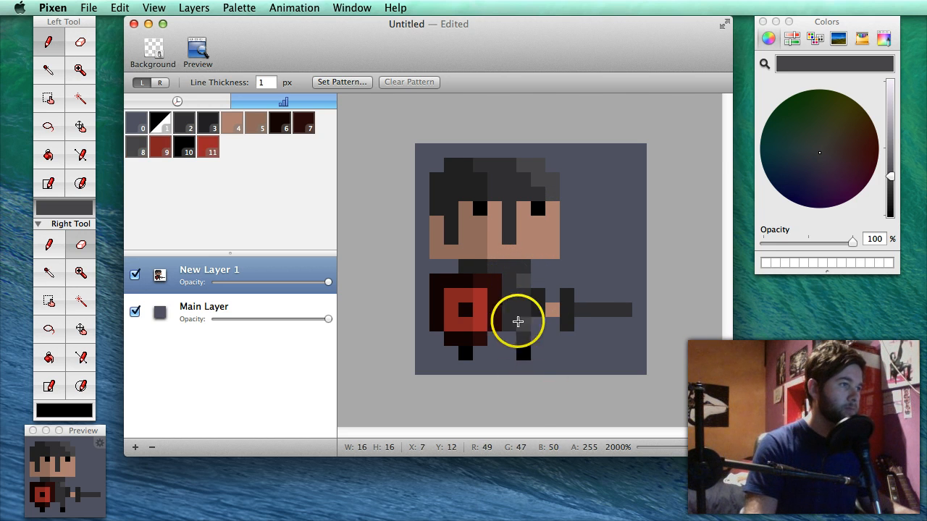
# Step: Highlight the right edge of the clothes with a vertical column of the lighter grey, from the neck down to the leg
pyautogui.click(523, 293)
pyautogui.moveTo(524, 293)
pyautogui.mouseDown()
pyautogui.moveTo(522, 338)
pyautogui.moveTo(511, 275)
pyautogui.mouseUp()
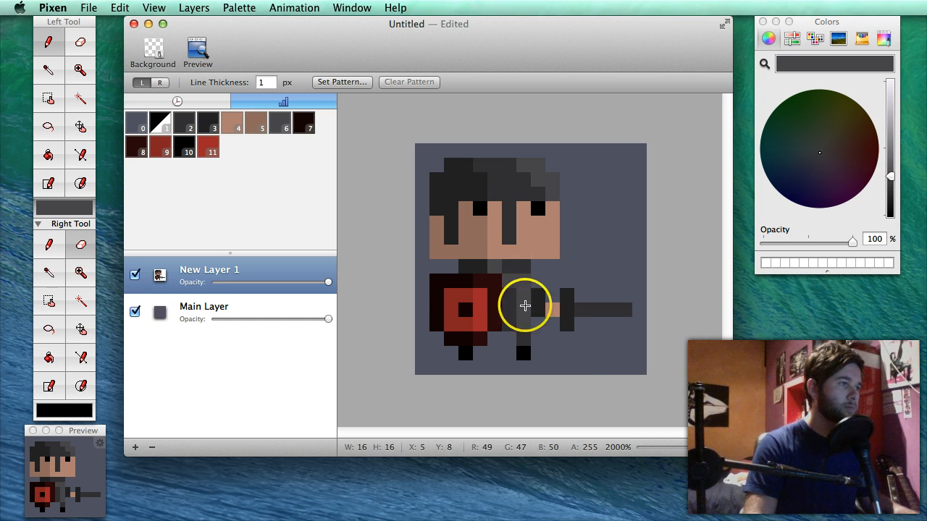
pyautogui.click(523, 271)
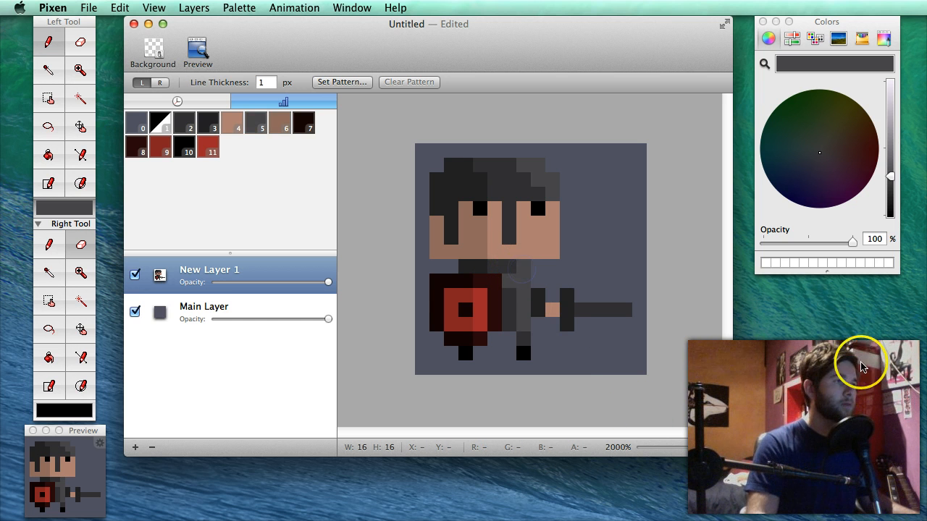
# Step: Highlight the outer three blade pixels with the lighter grey, and the blade tip and the hair's upper right corner with a still brighter grey
pyautogui.click(623, 312)
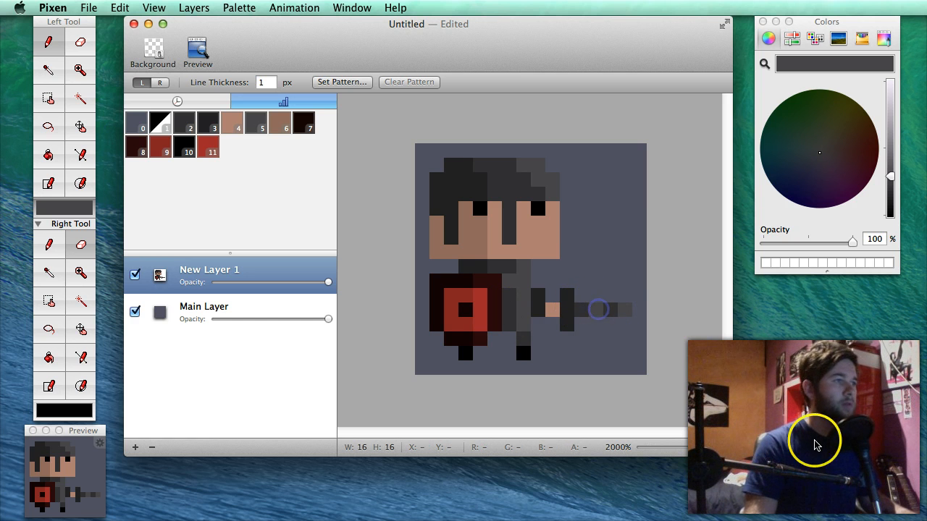
pyautogui.click(612, 310)
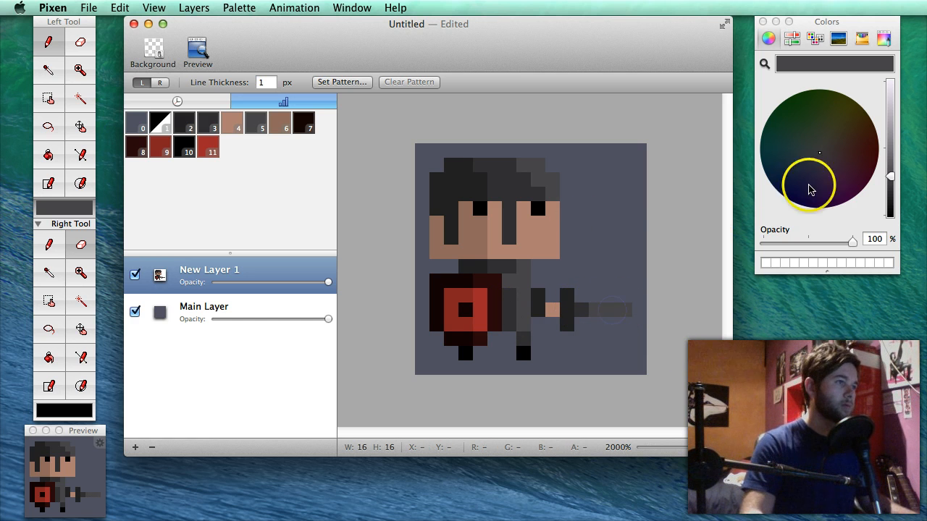
pyautogui.click(892, 177)
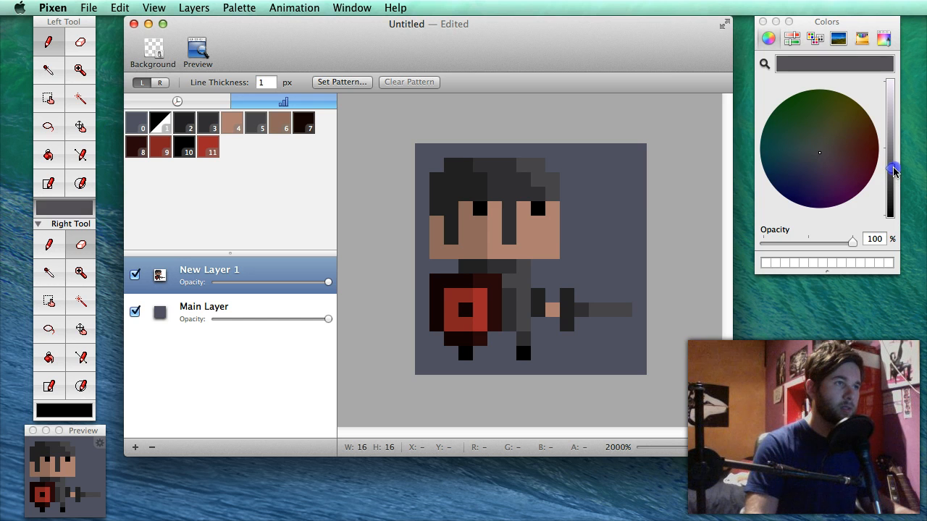
pyautogui.click(551, 179)
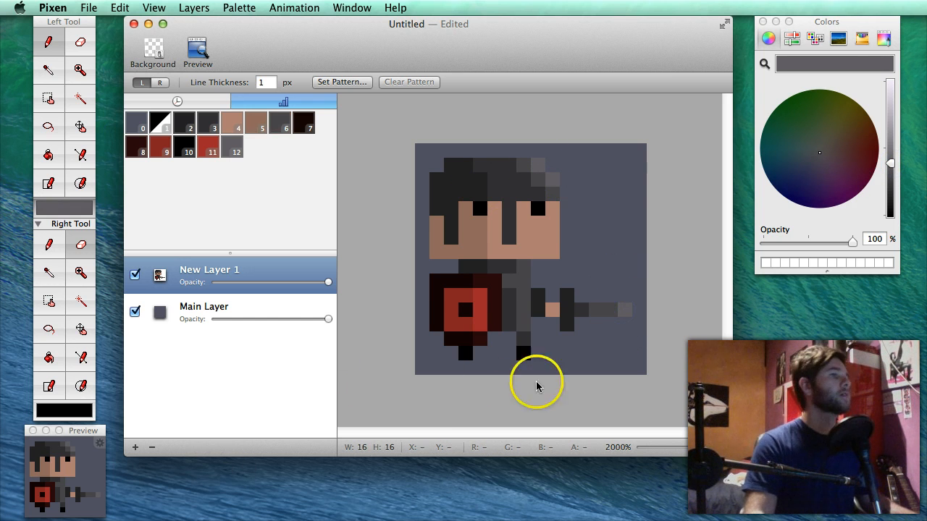
# Step: Mix a brighter skin tone from the face colour and highlight the right edge of the face and the neighbouring jaw pixel
pyautogui.keyDown('alt'); pyautogui.click(536, 229); pyautogui.keyUp('alt')
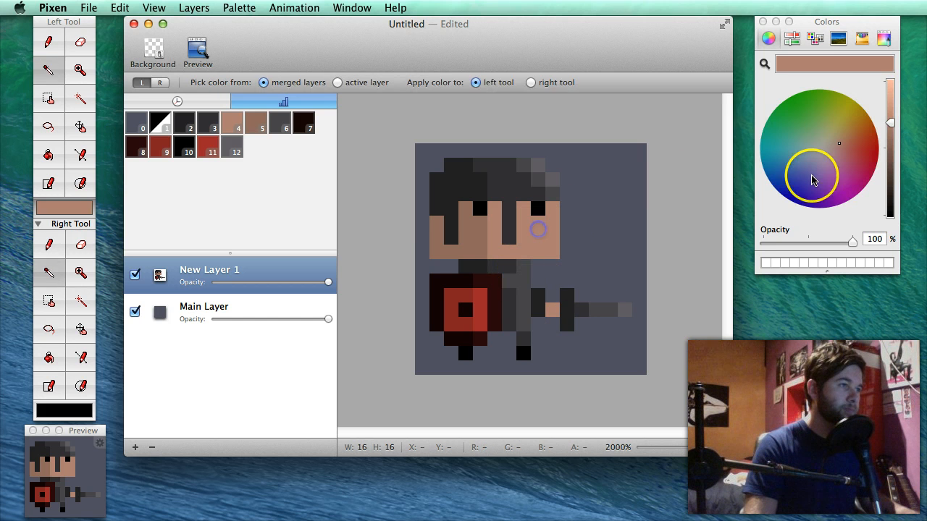
pyautogui.moveTo(890, 125); pyautogui.dragTo(890, 114)
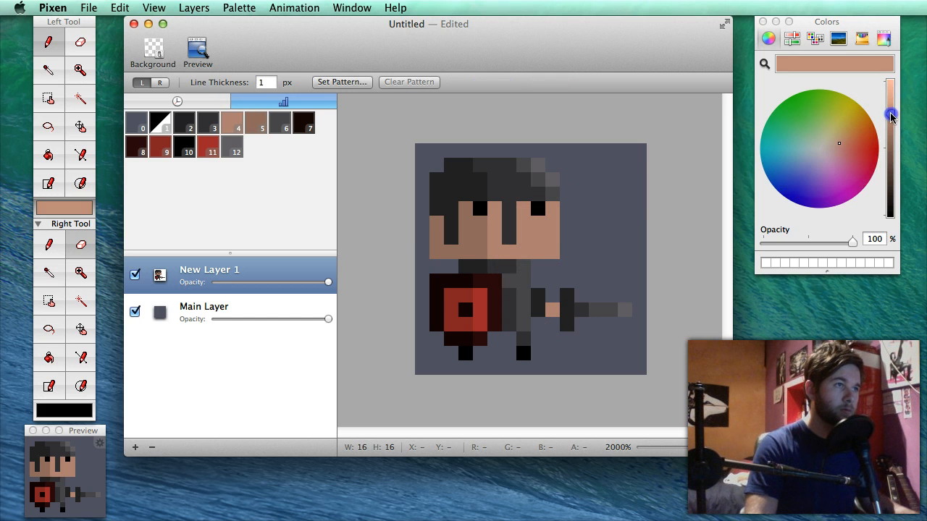
pyautogui.click(554, 215)
pyautogui.moveTo(554, 215); pyautogui.dragTo(555, 247)
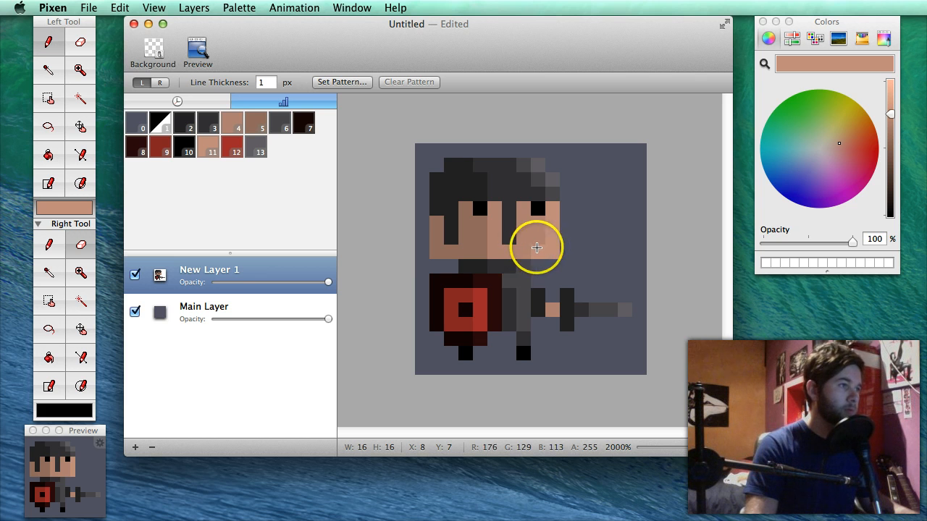
pyautogui.click(539, 248)
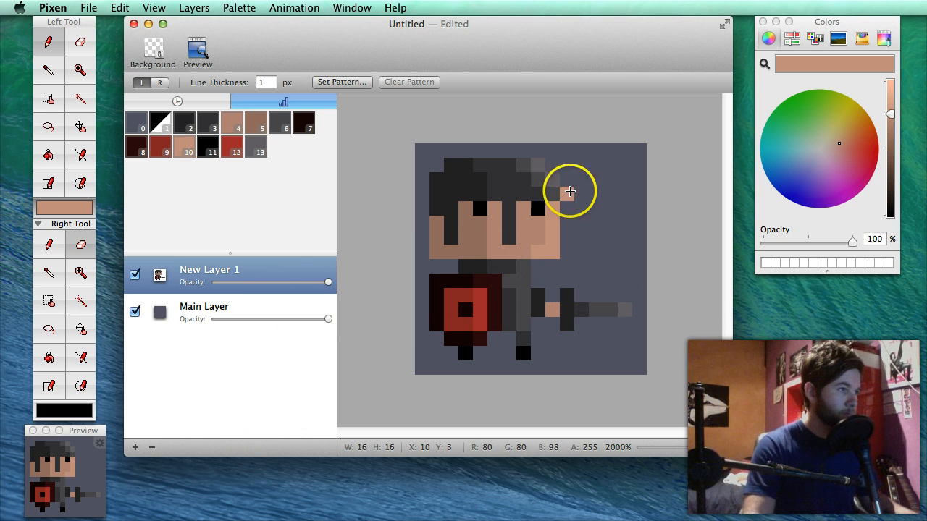
# Step: Erase the outer pixel columns on both sides of the head, narrowing it to four pixels wide
pyautogui.click(524, 149)
pyautogui.press('alt')
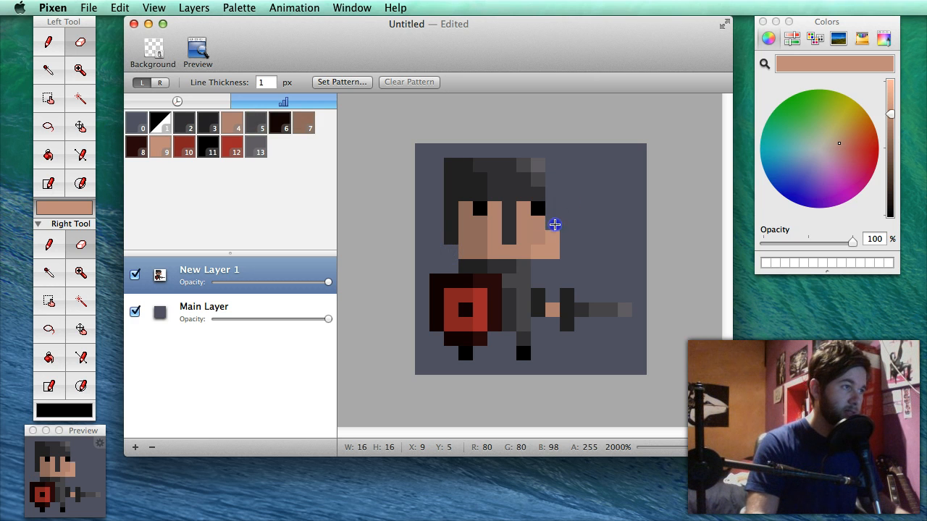
pyautogui.click(553, 249)
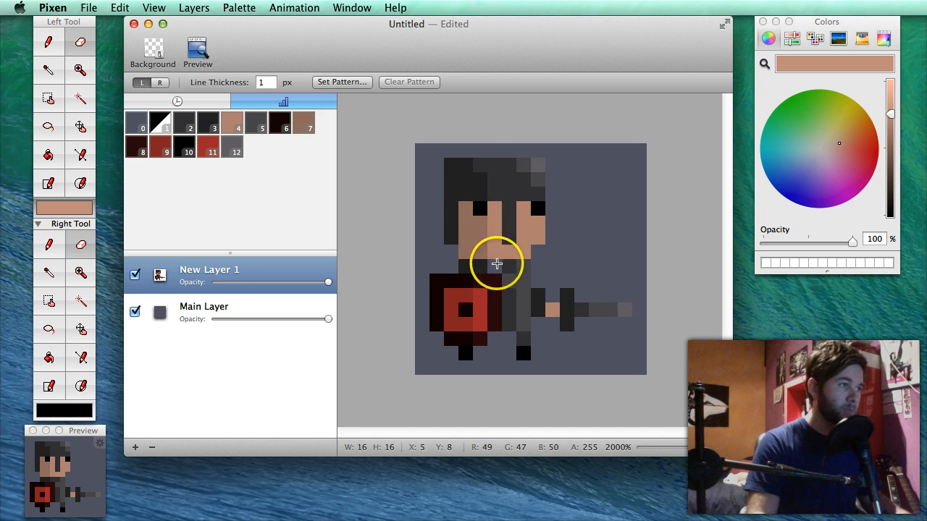
pyautogui.moveTo(541, 237); pyautogui.dragTo(540, 205)
pyautogui.moveTo(454, 234); pyautogui.dragTo(452, 187)
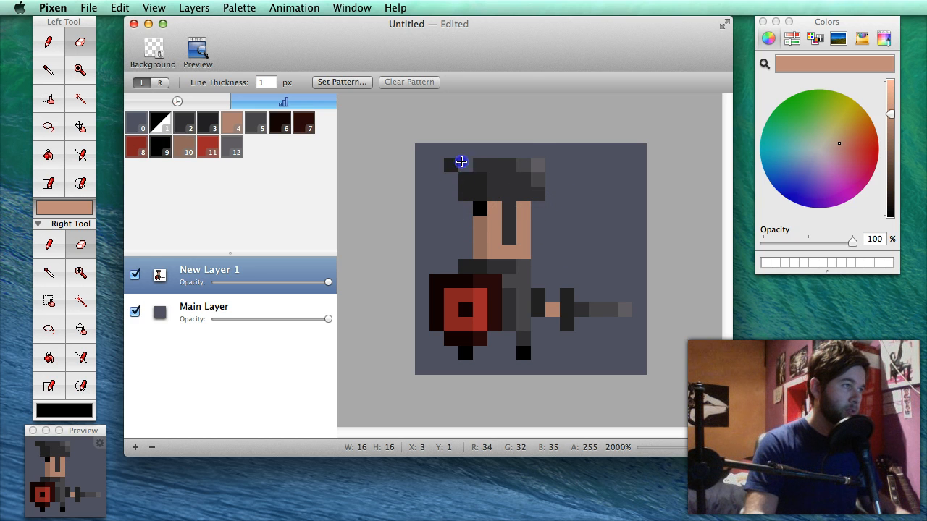
pyautogui.moveTo(534, 158); pyautogui.dragTo(540, 209)
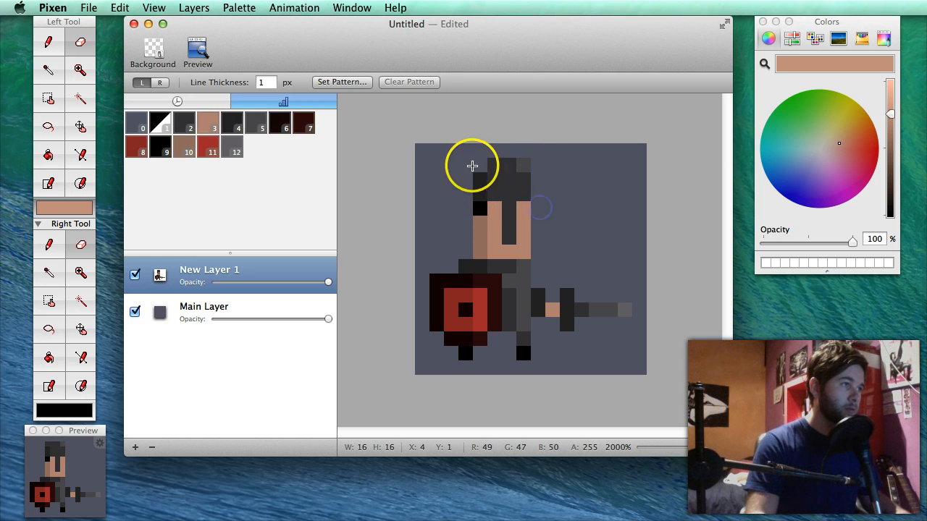
# Step: Paint a black right eye at the right edge of the narrowed face, level with the left eye
pyautogui.keyDown('alt'); pyautogui.click(499, 188); pyautogui.keyUp('alt')
pyautogui.keyDown('alt'); pyautogui.click(481, 207); pyautogui.keyUp('alt')
pyautogui.click(526, 207)
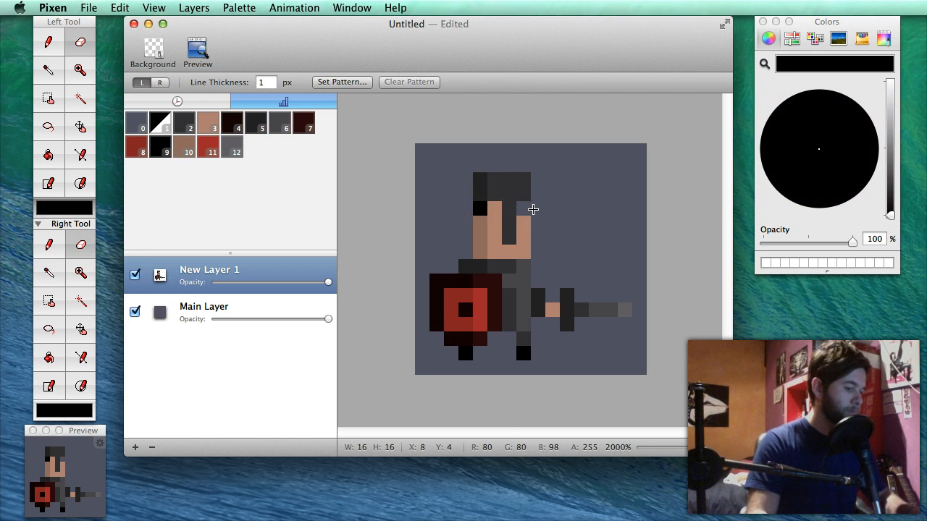
pyautogui.press('p')
pyautogui.click(525, 209)
pyautogui.keyDown('alt'); pyautogui.click(479, 209); pyautogui.keyUp('alt')
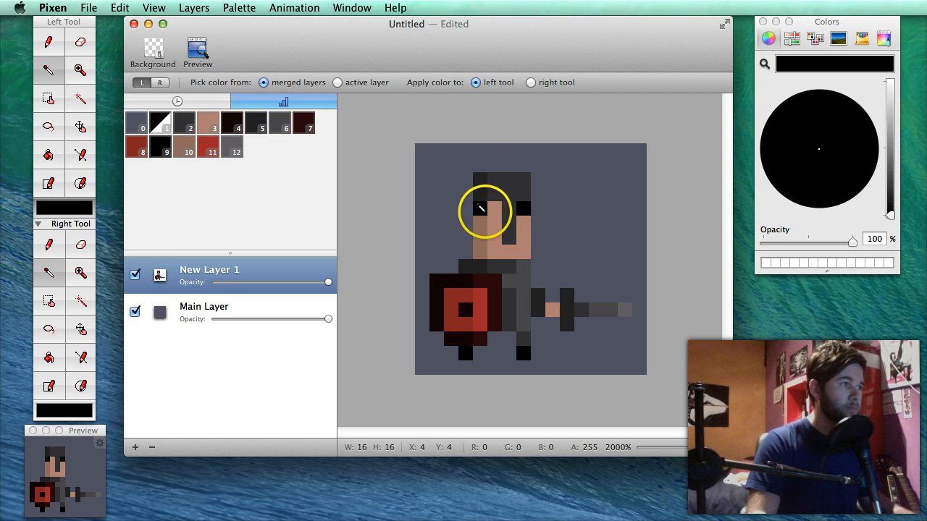
# Step: Try to fill the skin between the eyes with the hair's dark grey
pyautogui.keyDown('alt'); pyautogui.click(497, 197); pyautogui.keyUp('alt')
pyautogui.moveTo(496, 209); pyautogui.dragTo(499, 233)
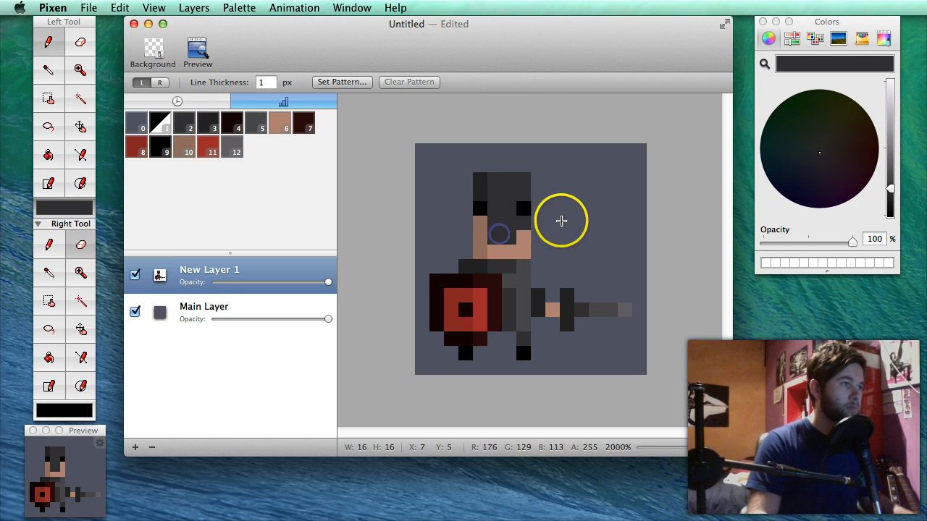
pyautogui.press('alt')
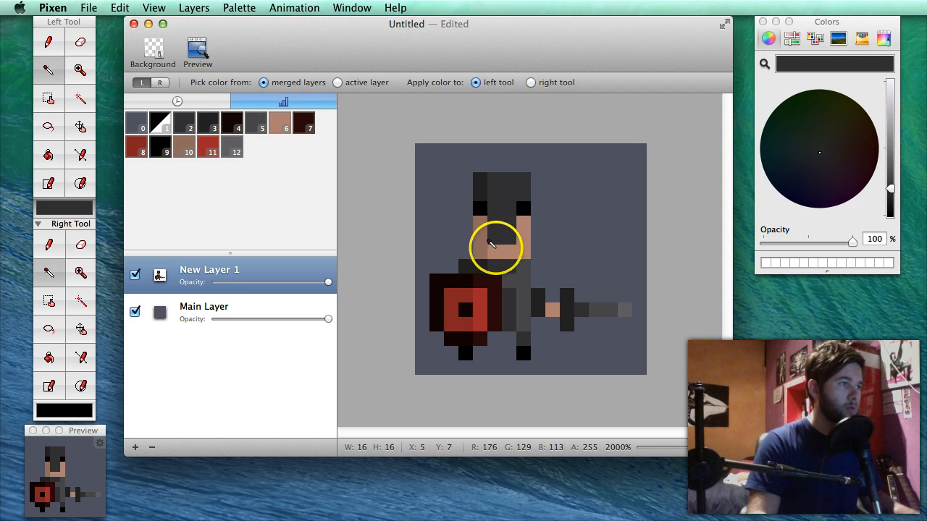
# Step: Restore the skin tone between the eyes and extend the face and the grey hair above it one pixel column to the right
pyautogui.keyDown('alt'); pyautogui.click(490, 244); pyautogui.keyUp('alt')
pyautogui.click(499, 210)
pyautogui.click(538, 207)
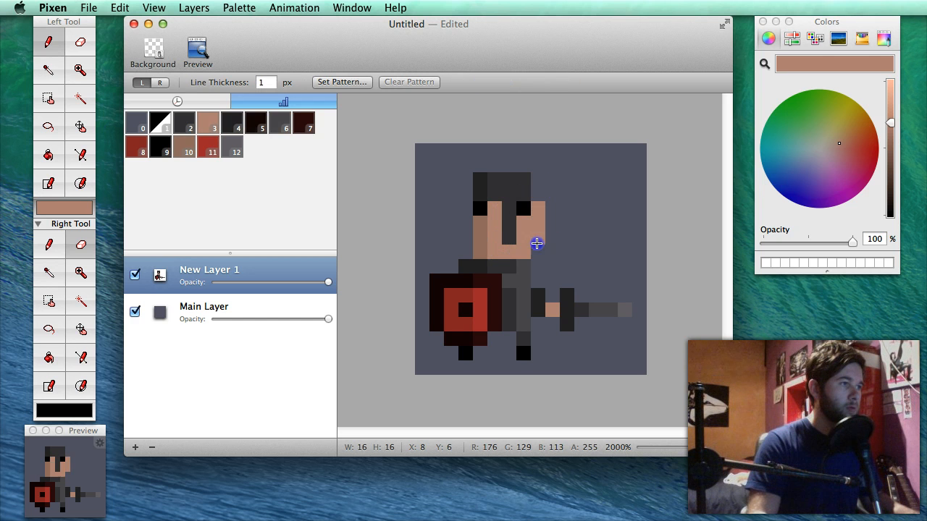
pyautogui.rightClick(535, 232)
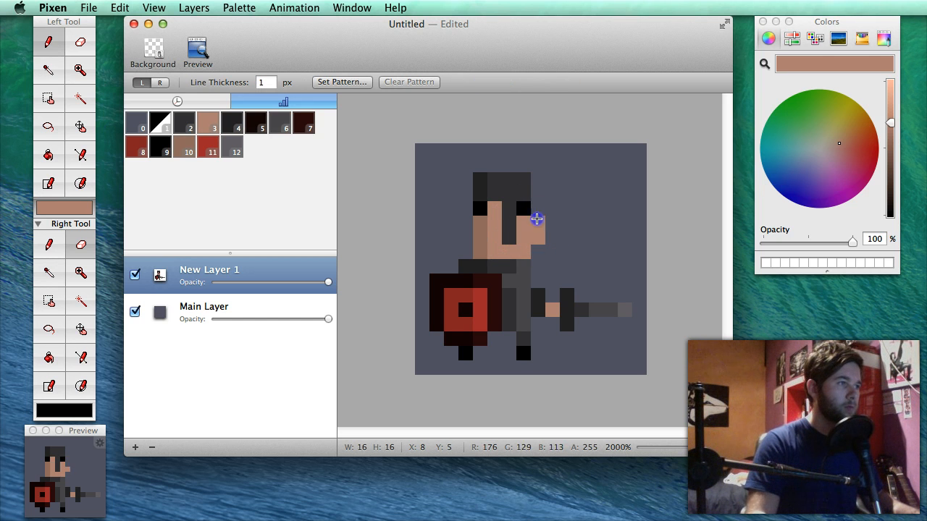
pyautogui.keyDown('alt'); pyautogui.click(519, 183); pyautogui.keyUp('alt')
pyautogui.click(598, 267)
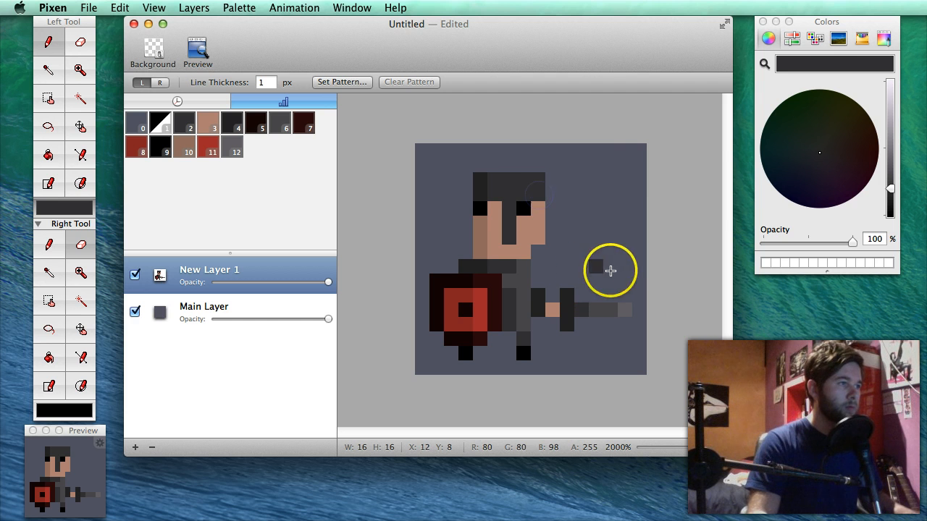
# Step: Try to place the black right eye one pixel farther right, at the edge of the face
pyautogui.press('alt')
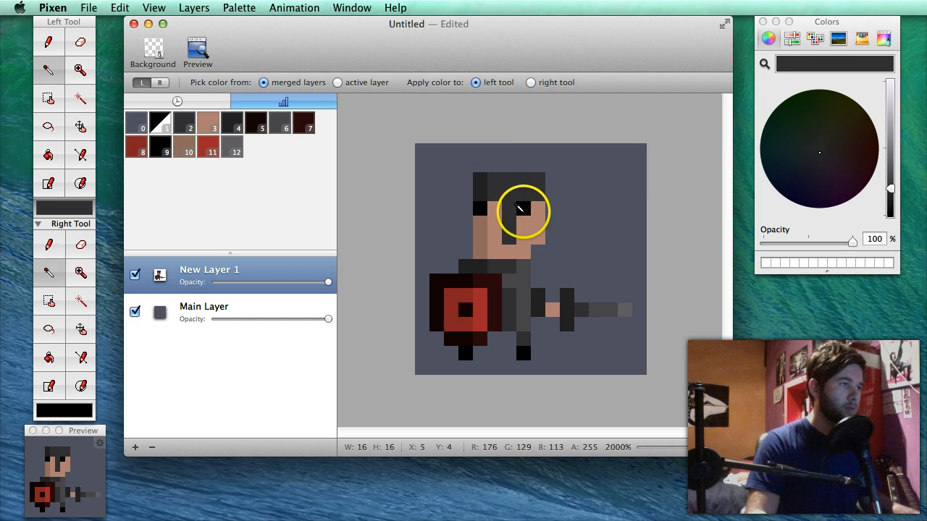
pyautogui.keyDown('alt'); pyautogui.click(527, 209); pyautogui.keyUp('alt')
pyautogui.click(537, 207)
# Step: Cover the right eye with the face's skin tone and sample black from the left eye as the drawing colour
pyautogui.keyDown('alt'); pyautogui.click(531, 226); pyautogui.keyUp('alt')
pyautogui.moveTo(537, 210); pyautogui.dragTo(530, 214)
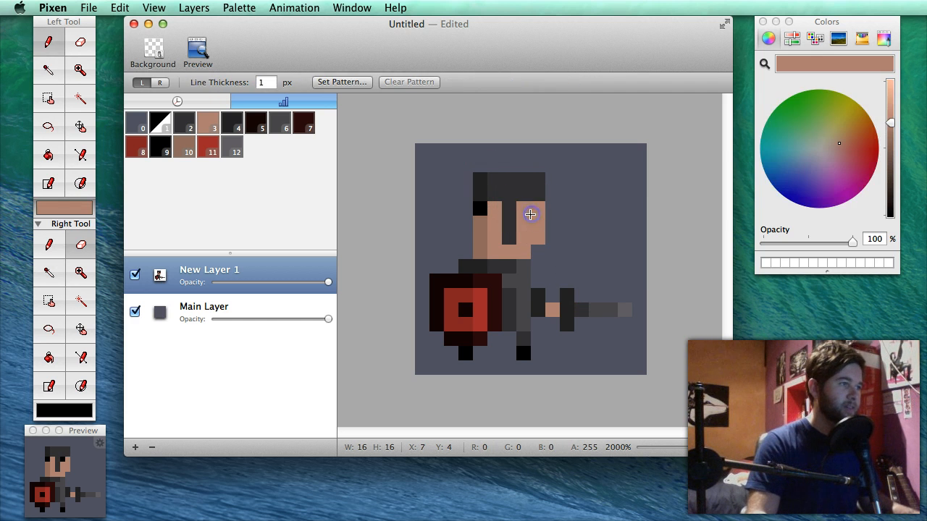
pyautogui.keyDown('alt'); pyautogui.click(480, 208); pyautogui.keyUp('alt')
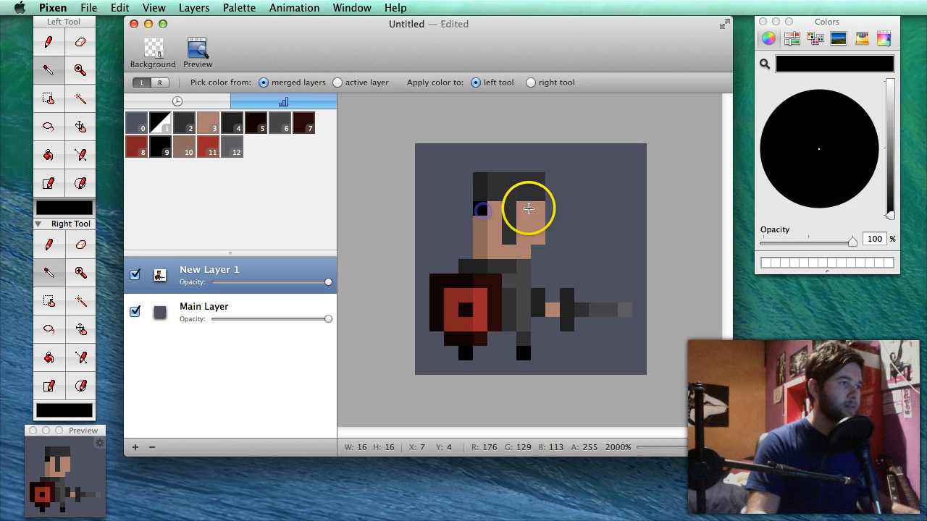
pyautogui.click(566, 212)
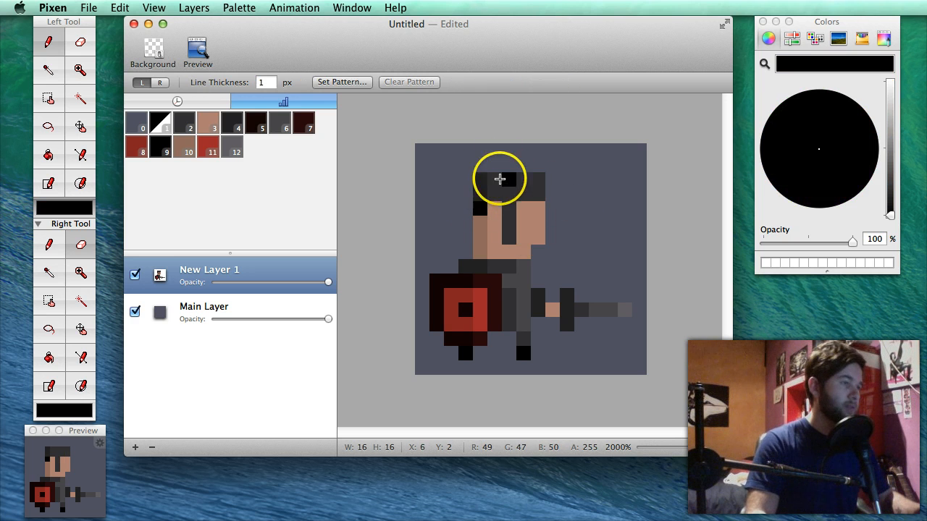
pyautogui.press('super+z')
# Step: Erase the outermost pixel column on the back of the head, from the hair down past the left eye to the neck
pyautogui.press('e')
pyautogui.click(480, 178)
pyautogui.click(479, 243)
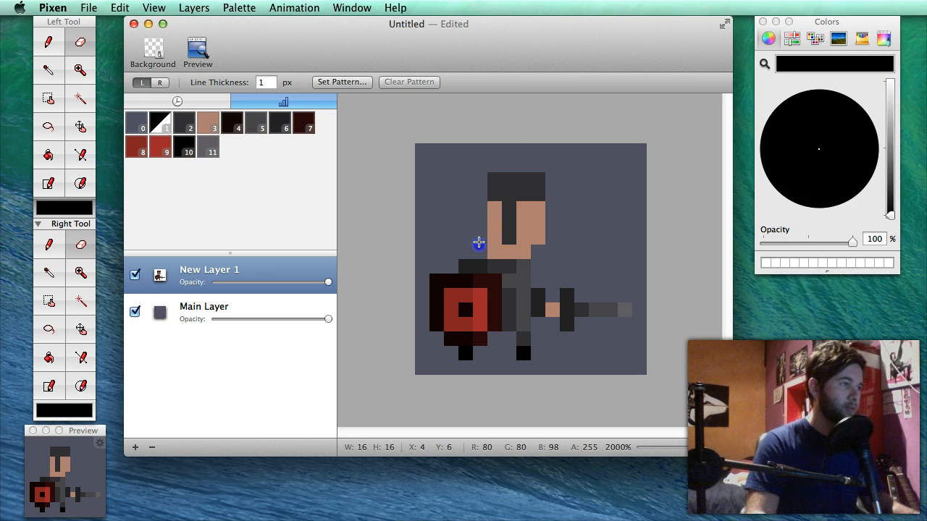
# Step: Select the whole head and move it one pixel to the left
pyautogui.press('r')
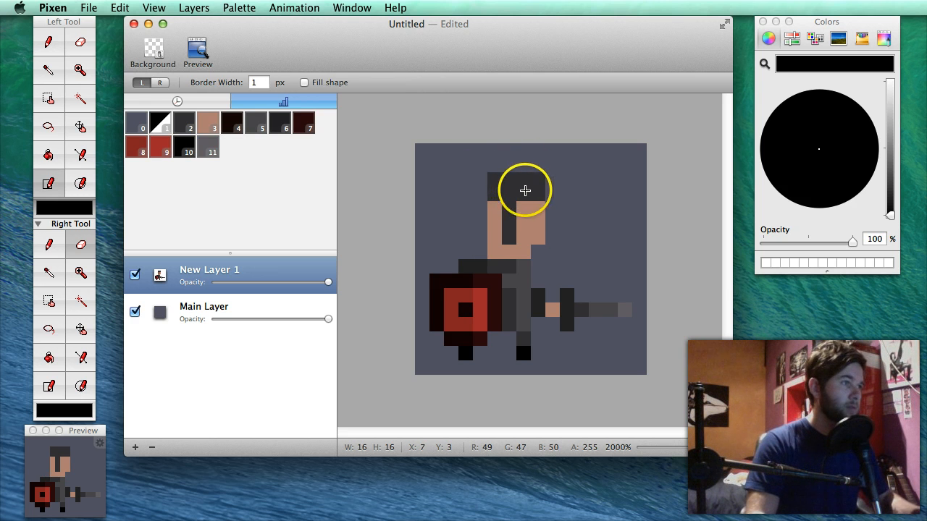
pyautogui.press('m')
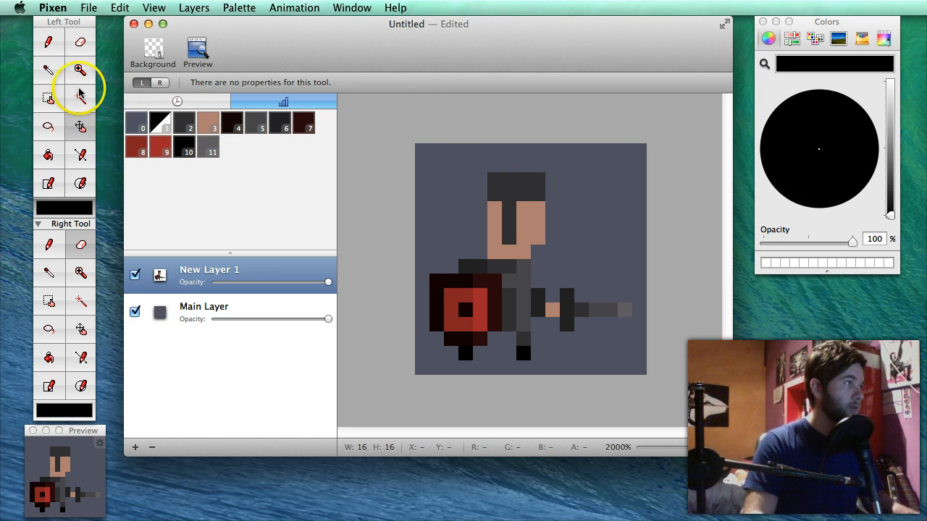
pyautogui.click(58, 99)
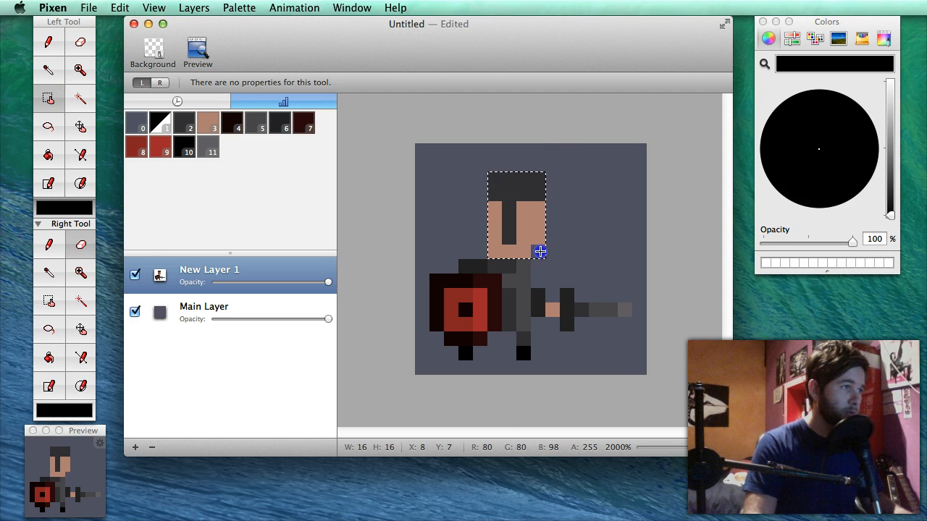
pyautogui.press('m')
pyautogui.press('Left')
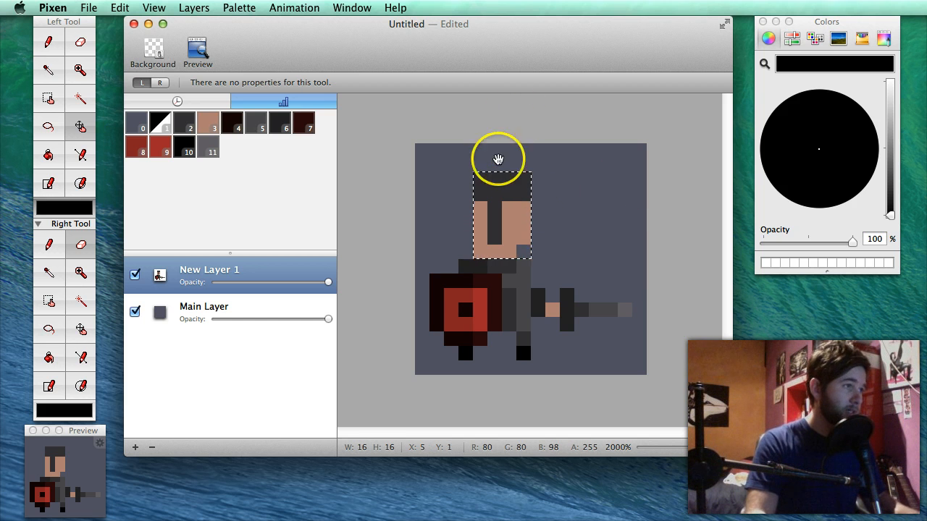
pyautogui.click(598, 240)
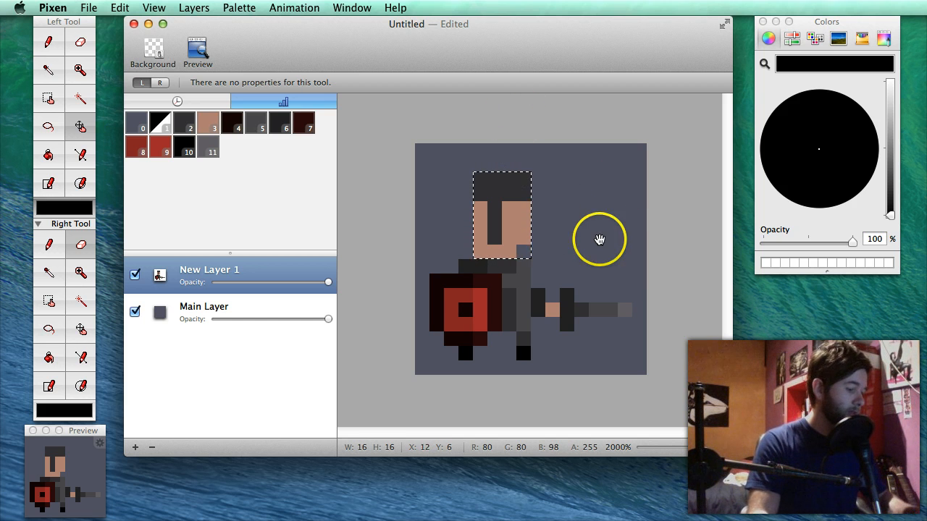
# Step: Paint a one-pixel black eye under the fringe and fill the back of the head with the hair's dark grey
pyautogui.press('p')
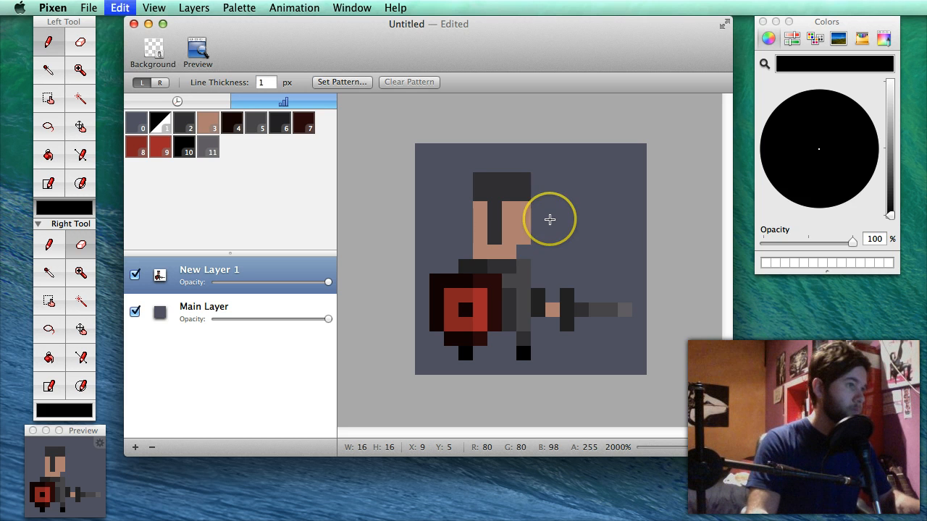
pyautogui.click(492, 209)
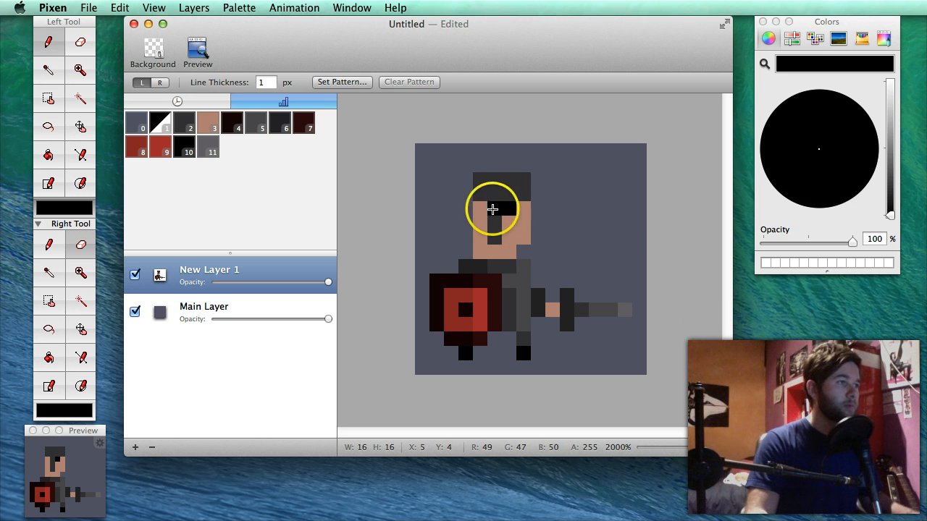
pyautogui.keyDown('alt'); pyautogui.click(493, 196); pyautogui.keyUp('alt')
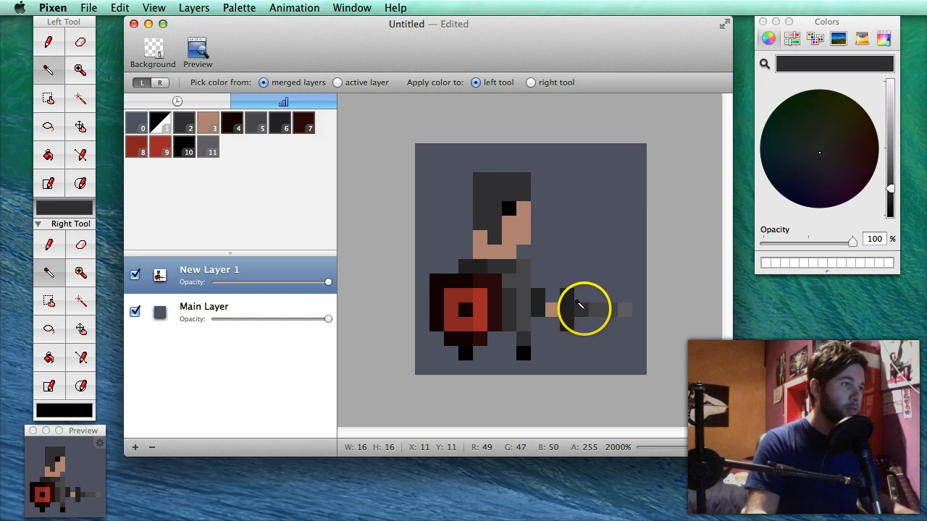
# Step: Shade the hair with a mid-grey column down its middle and lighter grey highlights at the front, using the sword blade's greys
pyautogui.keyDown('alt'); pyautogui.click(598, 310); pyautogui.keyUp('alt')
pyautogui.click(497, 187)
pyautogui.moveTo(498, 187); pyautogui.dragTo(495, 226)
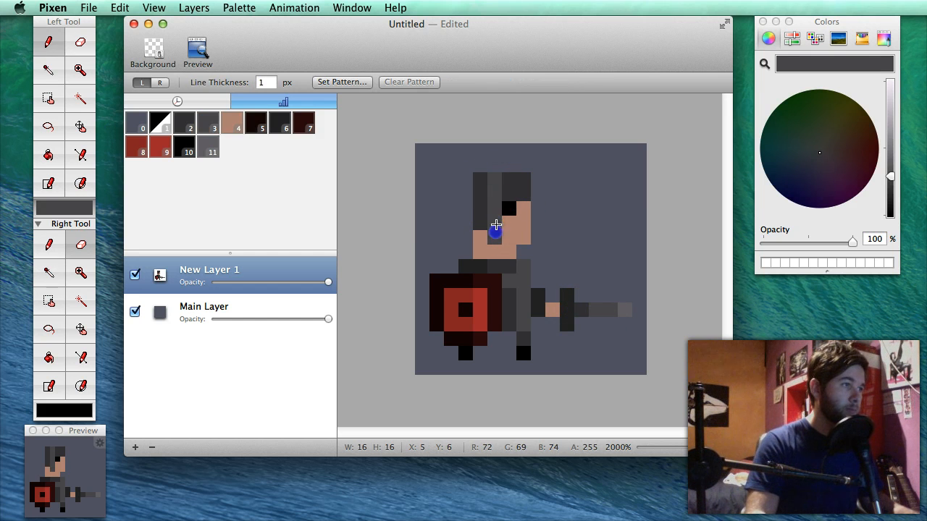
pyautogui.keyDown('alt'); pyautogui.click(623, 310); pyautogui.keyUp('alt')
pyautogui.click(511, 183)
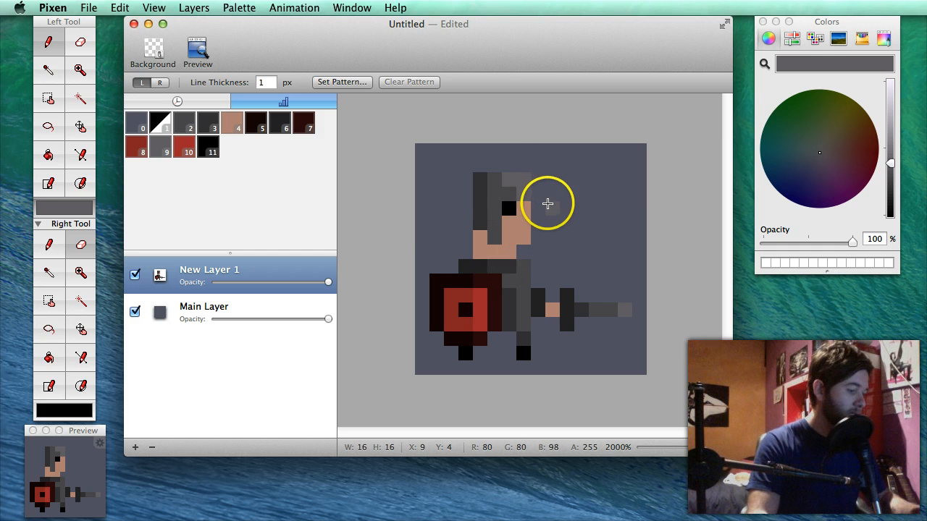
# Step: Select the head and move it two pixels up and two pixels right, to the canvas's upper edge
pyautogui.press('m')
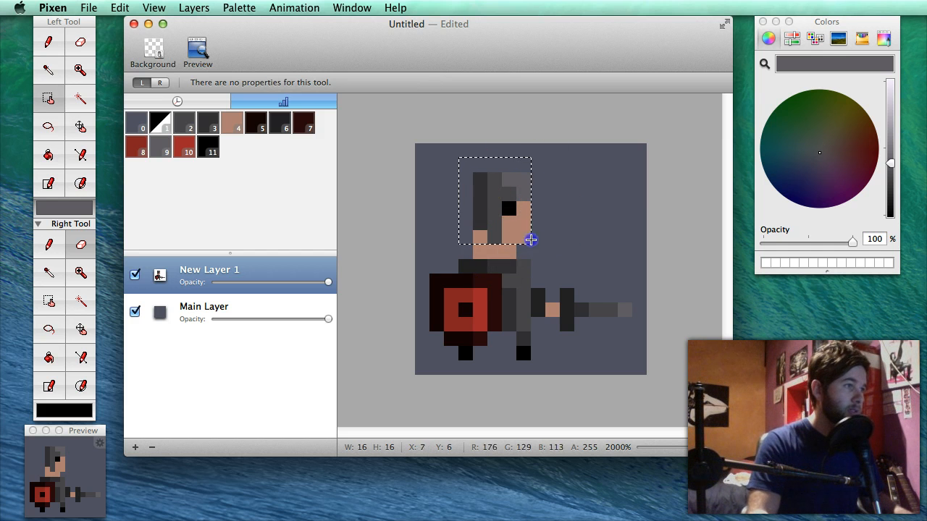
pyautogui.press('v')
pyautogui.moveTo(503, 209); pyautogui.dragTo(518, 179)
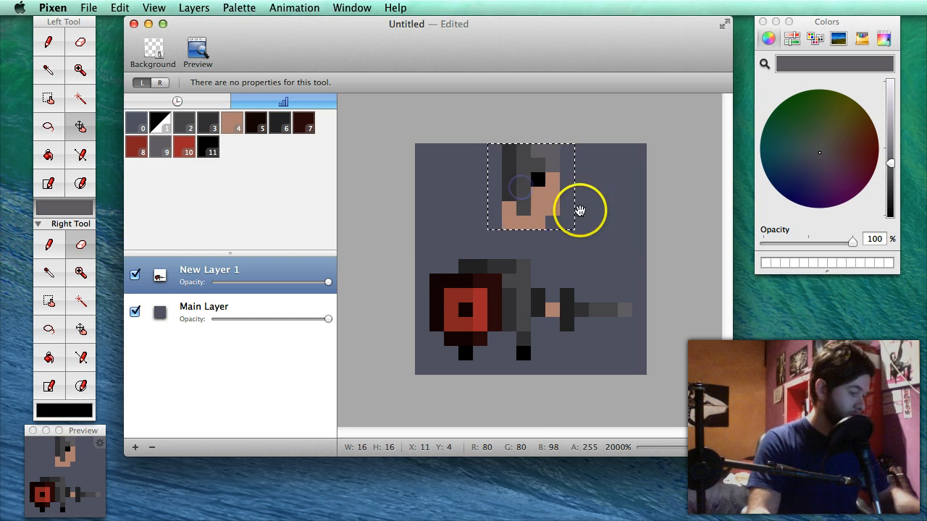
pyautogui.press('super+d')
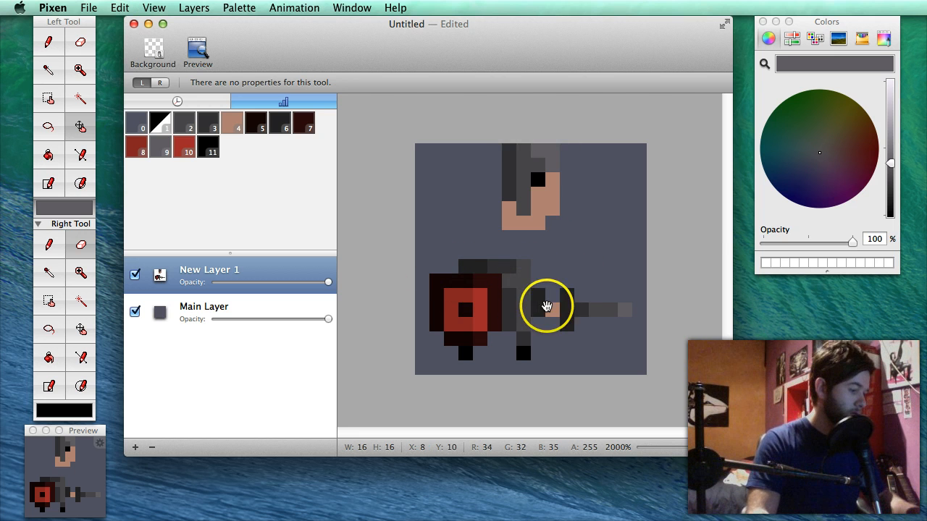
# Step: Select the body with the shield and sword and move it one pixel right and one pixel down
pyautogui.press('m')
pyautogui.moveTo(419, 247); pyautogui.dragTo(426, 271)
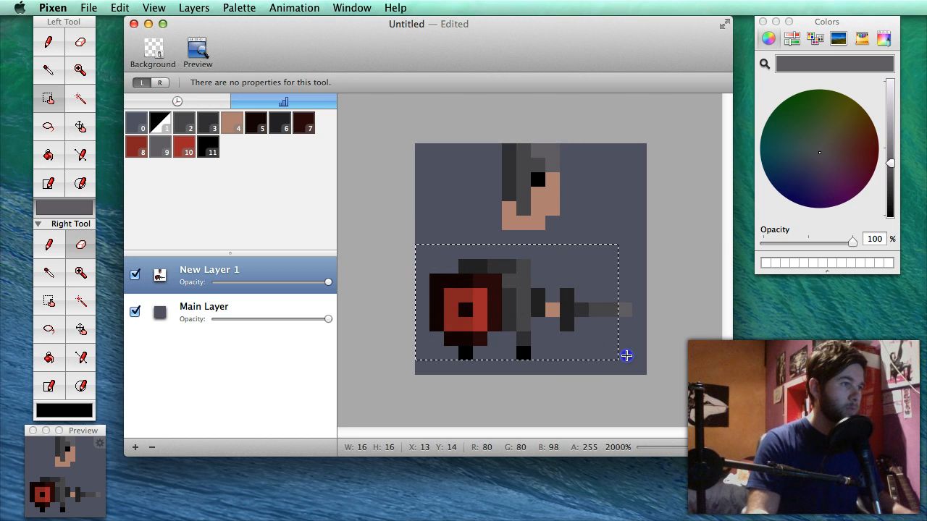
pyautogui.moveTo(548, 331)
pyautogui.mouseDown()
pyautogui.moveTo(570, 325)
pyautogui.moveTo(553, 311)
pyautogui.moveTo(557, 321)
pyautogui.mouseUp()
pyautogui.press('v')
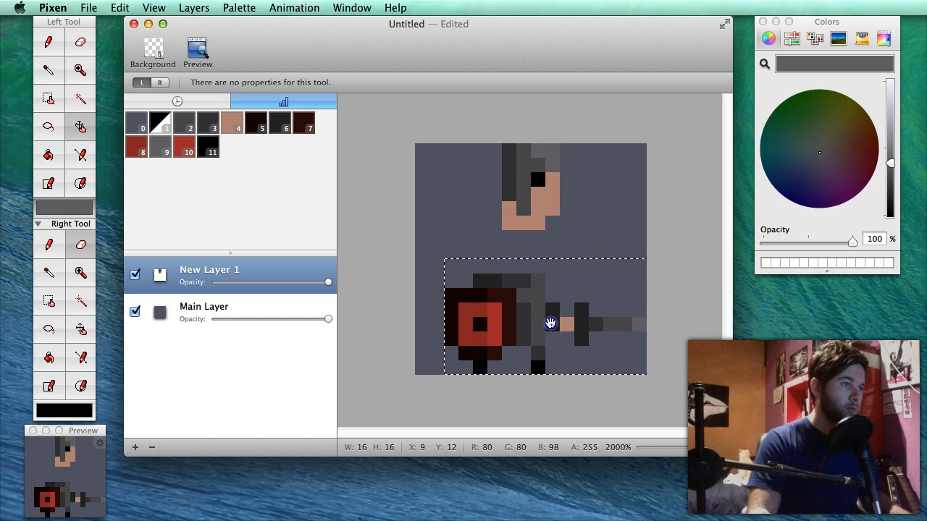
pyautogui.moveTo(550, 323); pyautogui.dragTo(550, 324)
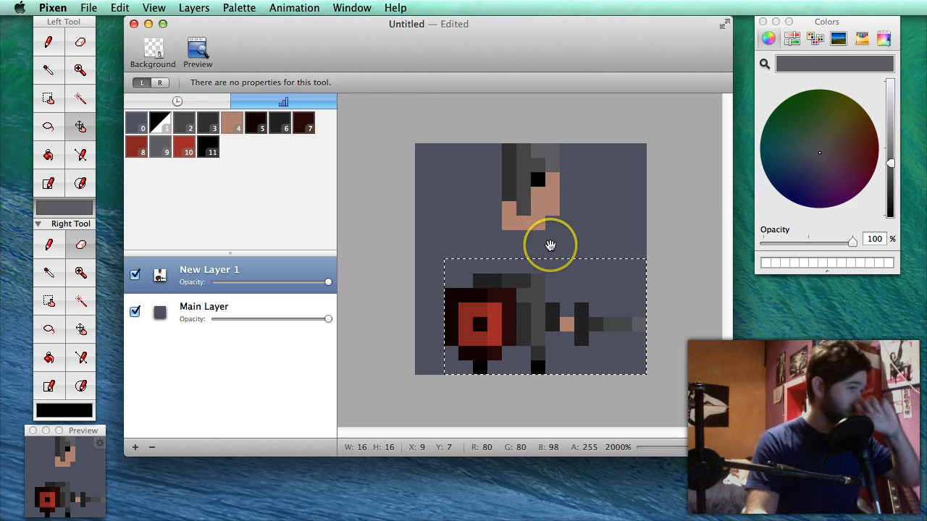
pyautogui.press('super+d')
# Step: Select the shield and move it four pixels up, directly below the head
pyautogui.press('e')
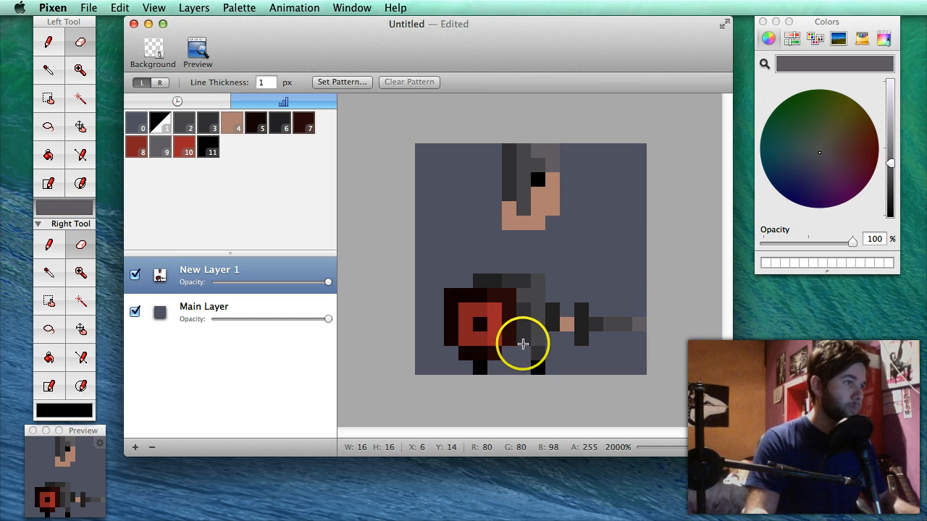
pyautogui.press('m')
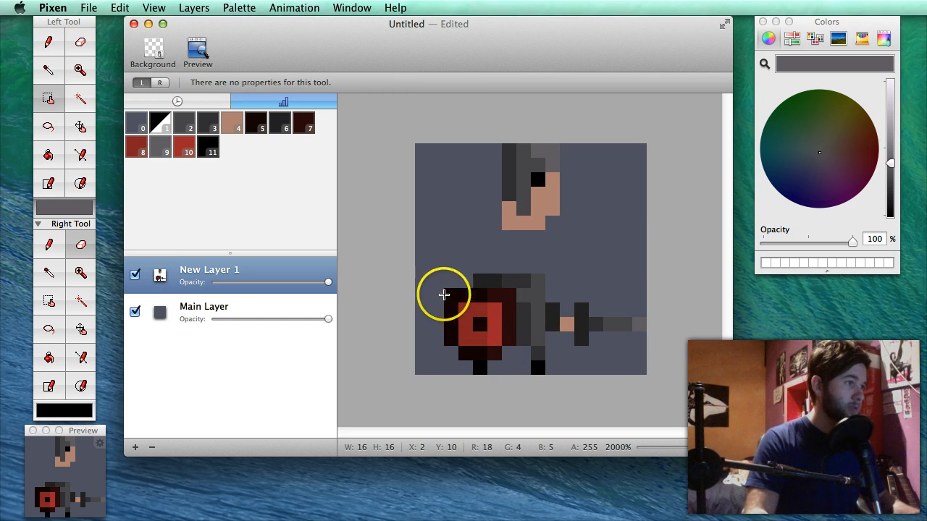
pyautogui.moveTo(498, 346); pyautogui.dragTo(510, 358)
pyautogui.press('v')
pyautogui.moveTo(499, 316); pyautogui.dragTo(495, 253)
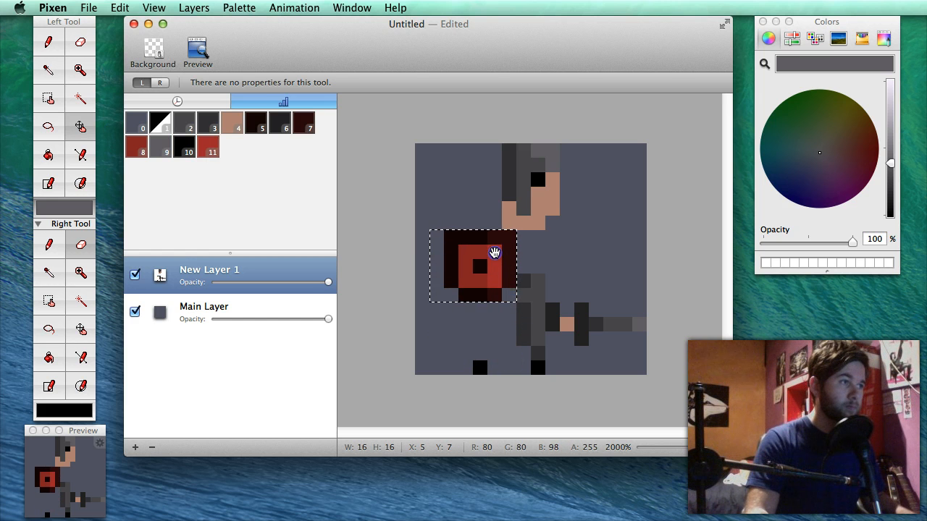
pyautogui.press('super+d')
# Step: Erase the torso's lower rear column and draw a dark grey hip and bent back leg down to the rear foot
pyautogui.press('e')
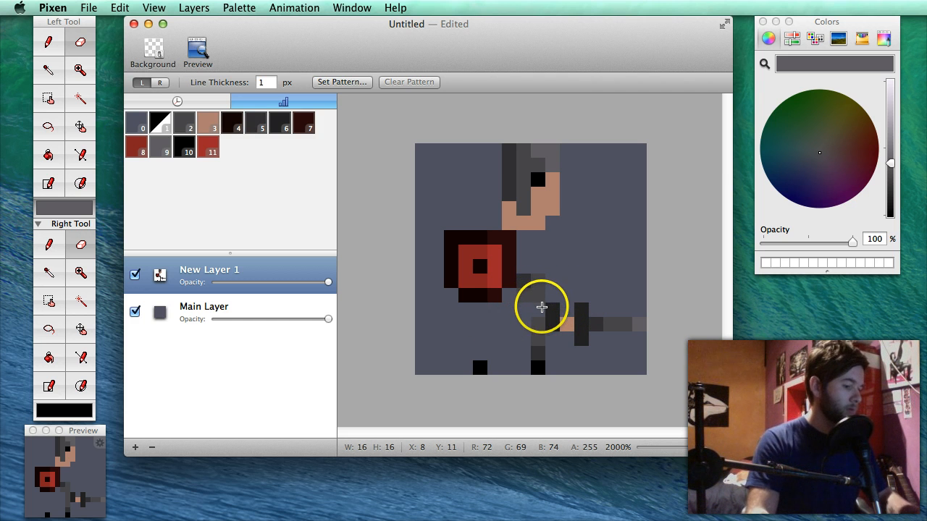
pyautogui.press('p')
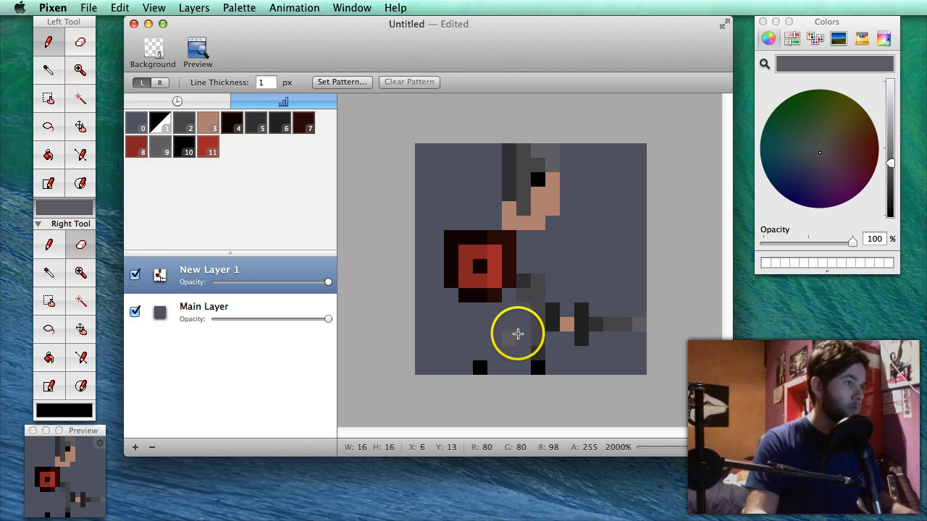
pyautogui.keyDown('alt'); pyautogui.click(518, 277); pyautogui.keyUp('alt')
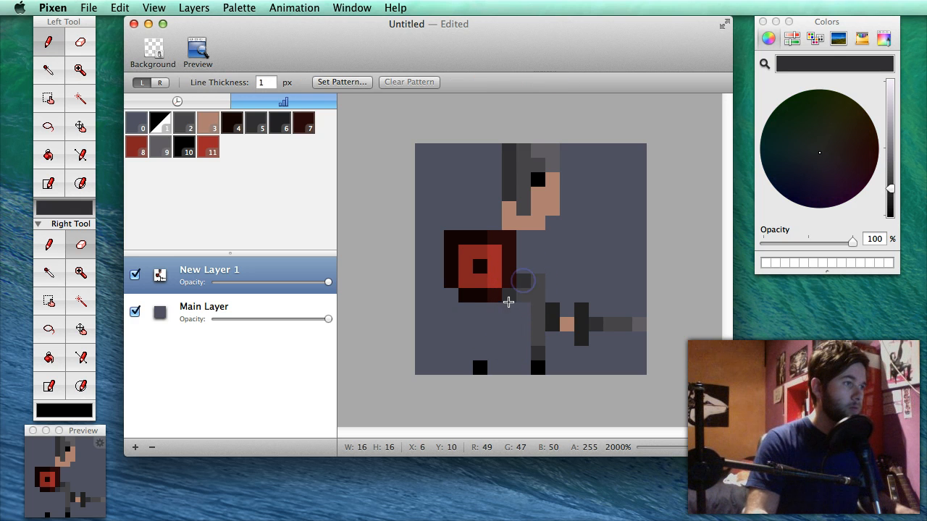
pyautogui.click(492, 307)
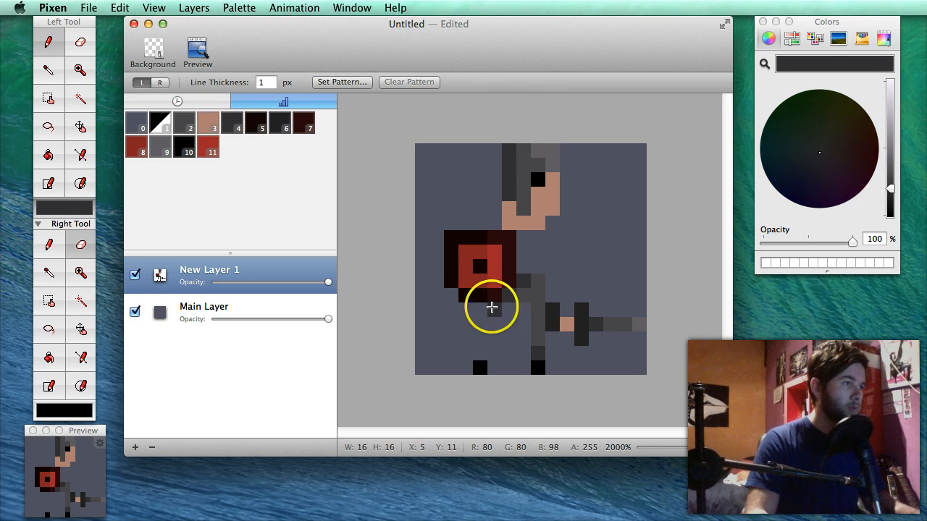
pyautogui.click(491, 327)
pyautogui.click(505, 332)
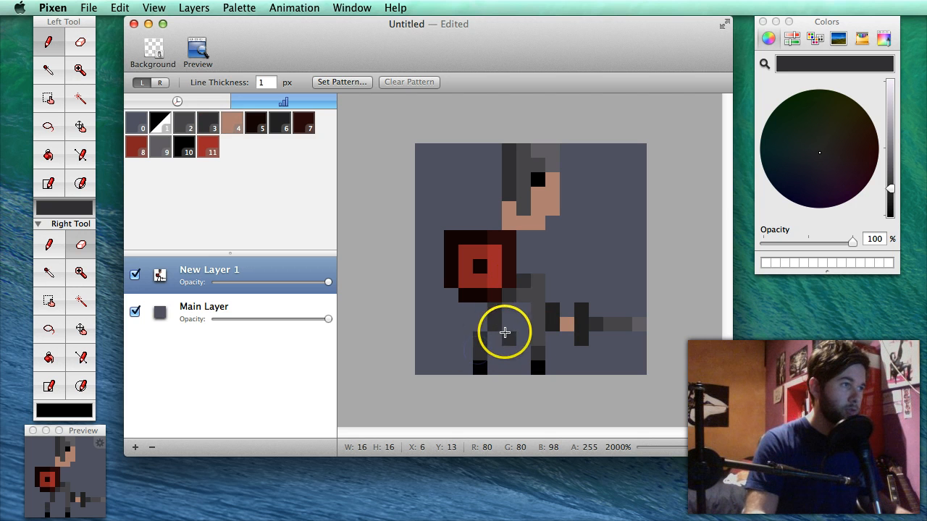
pyautogui.rightClick(492, 338)
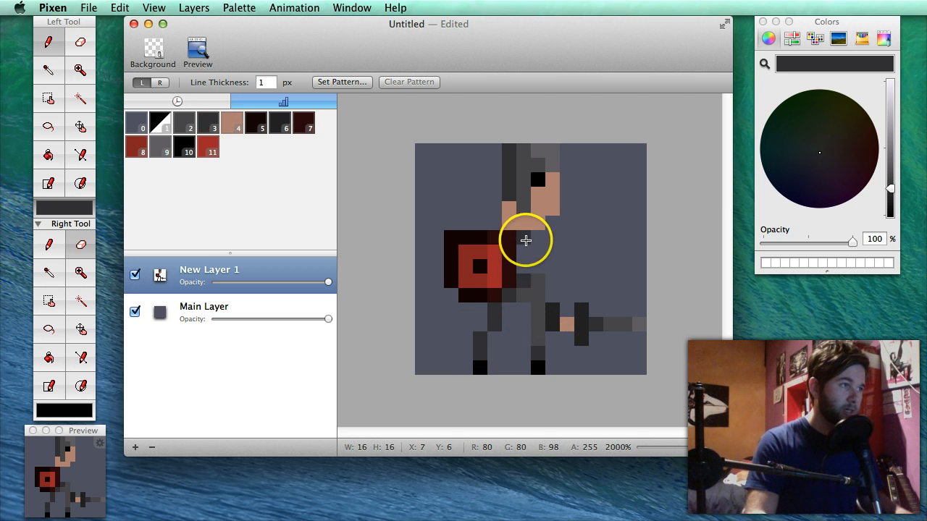
# Step: Fill the gap between head and waist with a dark and mid-grey torso and extend the skin of the neck one pixel down
pyautogui.moveTo(526, 241); pyautogui.dragTo(533, 245)
pyautogui.keyDown('alt'); pyautogui.click(533, 284); pyautogui.keyUp('alt')
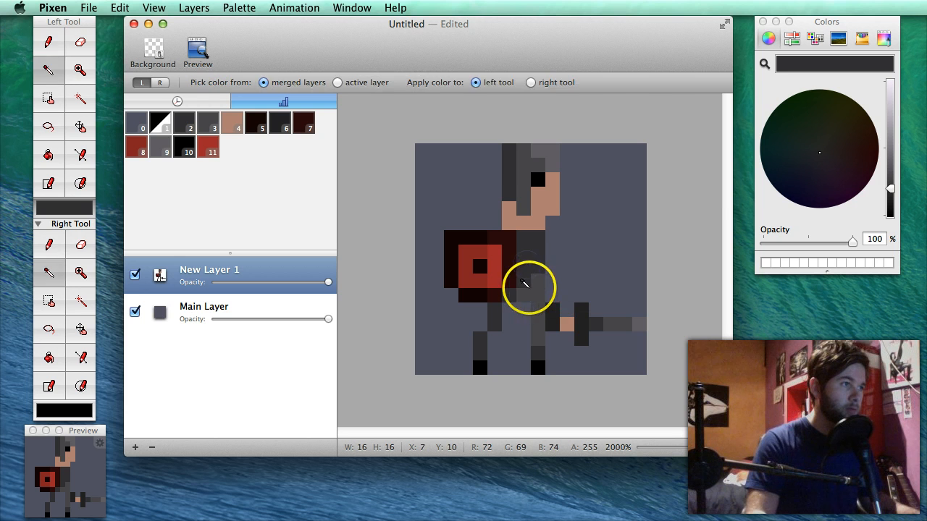
pyautogui.click(535, 245)
pyautogui.keyDown('alt'); pyautogui.click(535, 222); pyautogui.keyUp('alt')
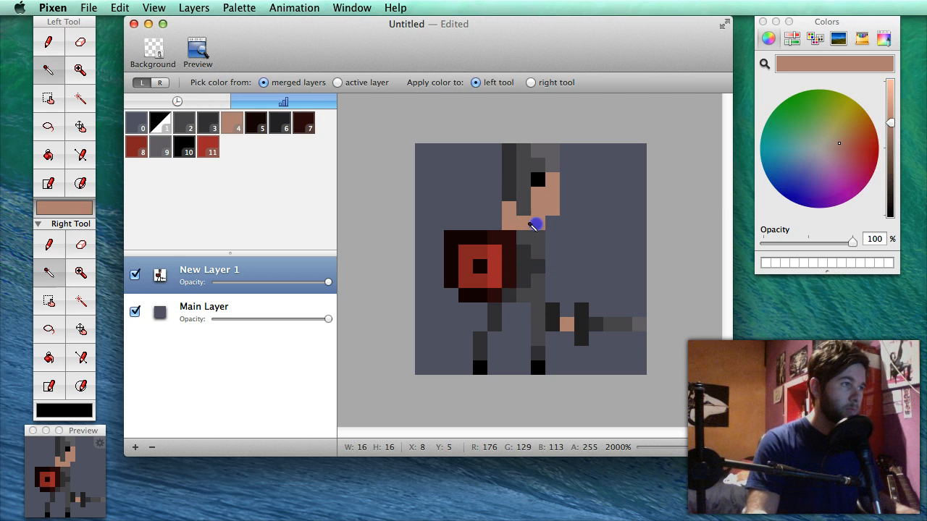
pyautogui.press('alt')
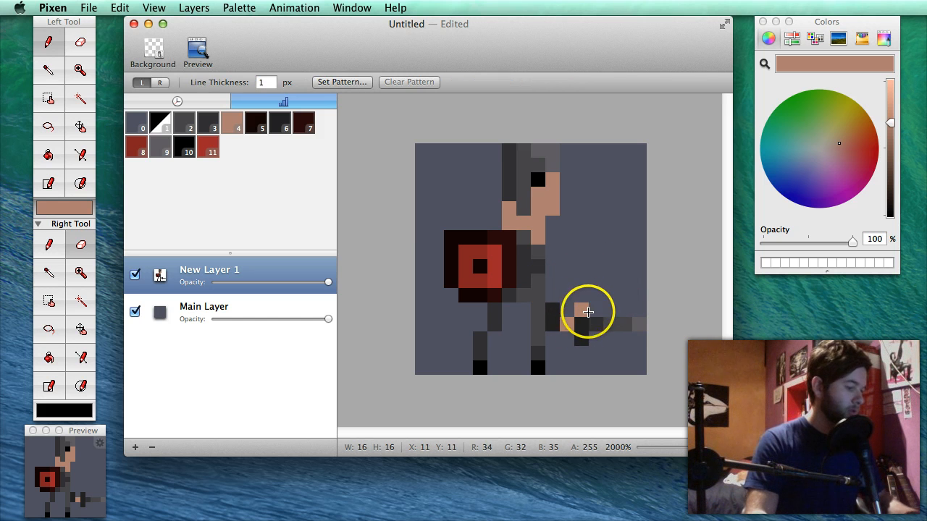
# Step: Select the arm with the sword and move it two pixels up
pyautogui.press('m')
pyautogui.moveTo(643, 347); pyautogui.dragTo(653, 348)
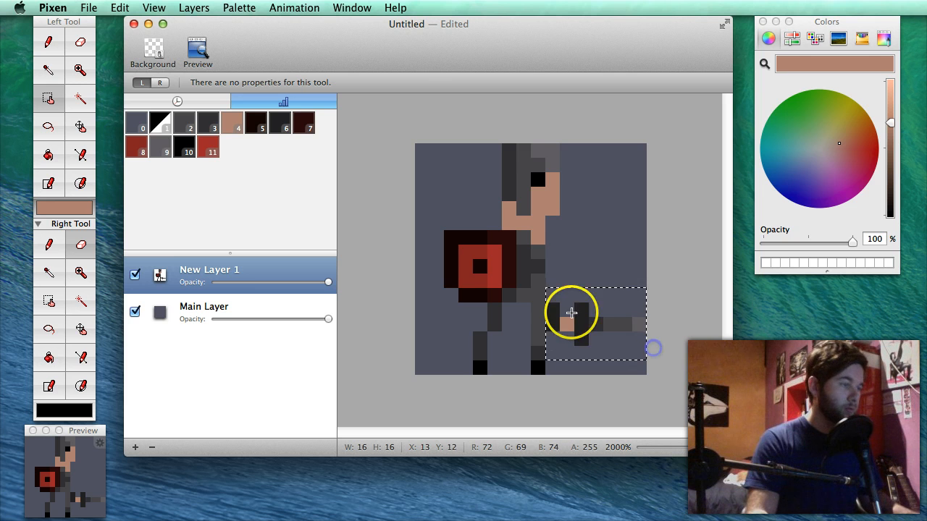
pyautogui.press('m')
pyautogui.moveTo(606, 312); pyautogui.dragTo(609, 281)
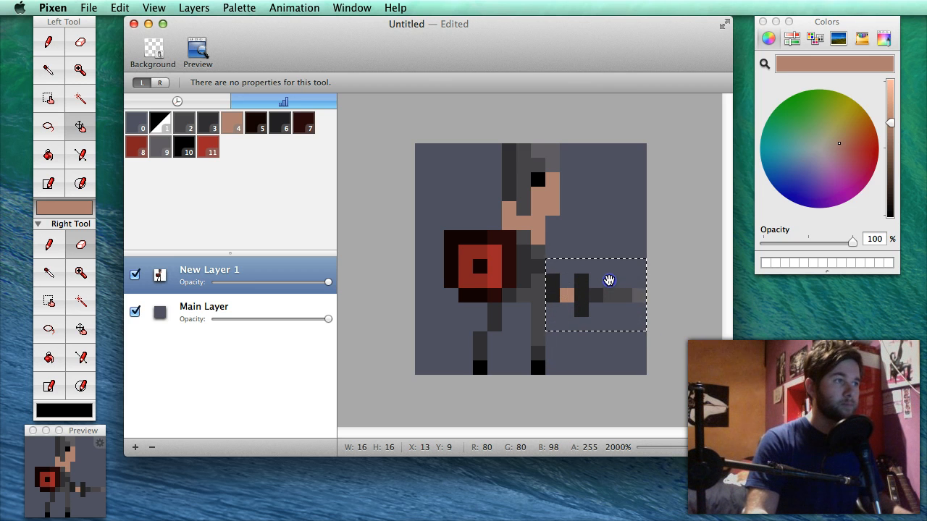
pyautogui.press('super+d')
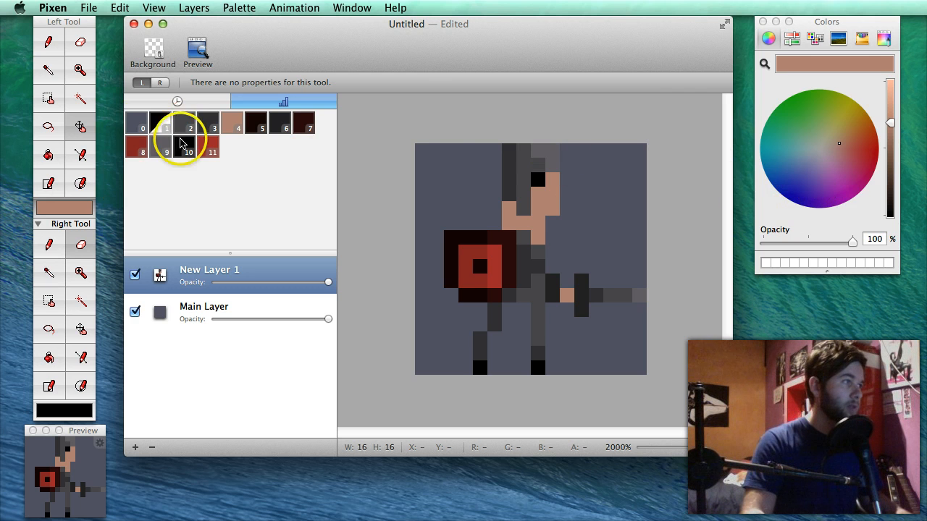
# Step: Mix a dark blue and recolour the hips and both legs with it, down to the black feet
pyautogui.click(139, 127)
pyautogui.moveTo(829, 176); pyautogui.dragTo(799, 176)
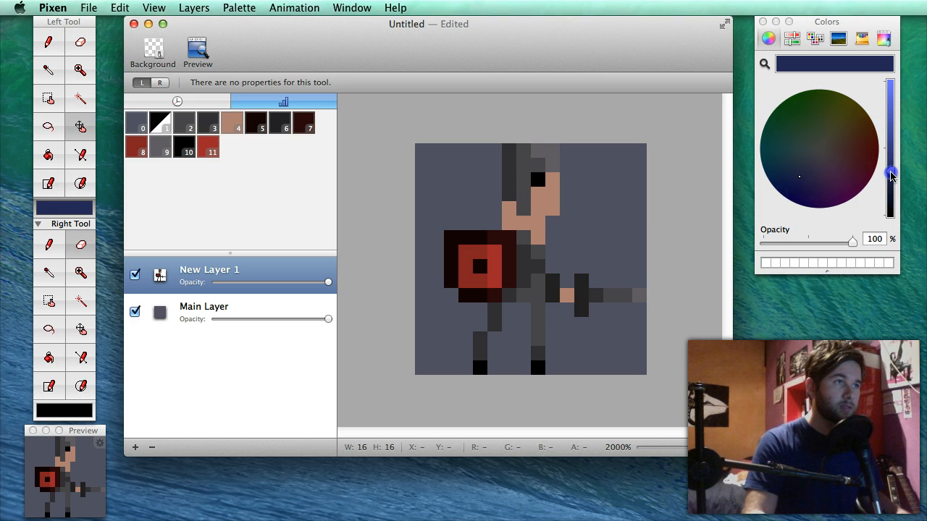
pyautogui.press('p')
pyautogui.click(503, 304)
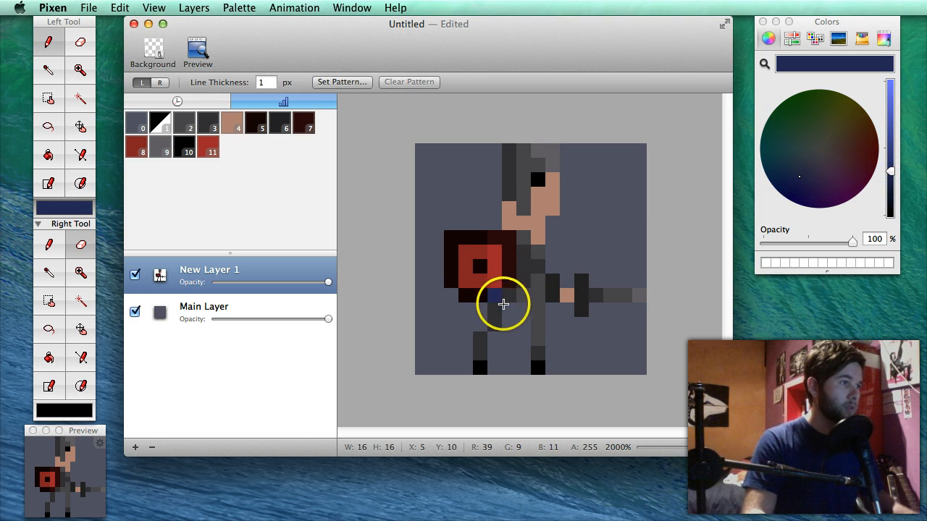
pyautogui.click(494, 324)
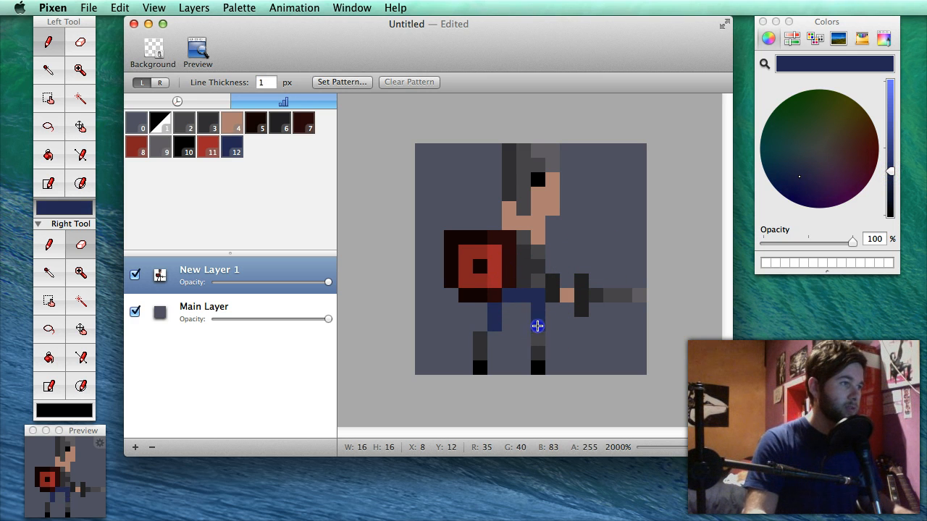
pyautogui.click(474, 343)
pyautogui.click(473, 356)
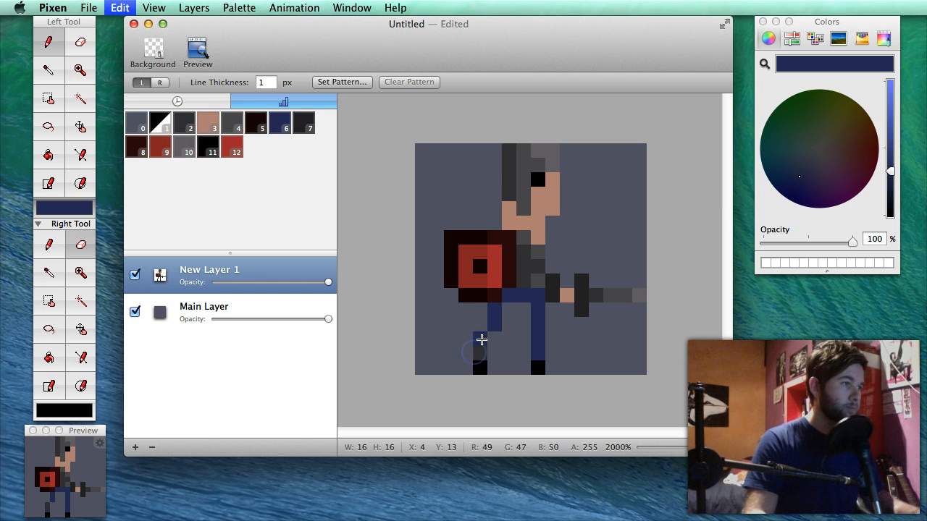
# Step: Darken the trouser blue and shade the bent rear leg and the back of the hips with it
pyautogui.keyDown('alt'); pyautogui.click(495, 313); pyautogui.keyUp('alt')
pyautogui.moveTo(889, 173); pyautogui.dragTo(890, 183)
pyautogui.moveTo(481, 342)
pyautogui.mouseDown()
pyautogui.moveTo(480, 350)
pyautogui.moveTo(495, 313)
pyautogui.mouseUp()
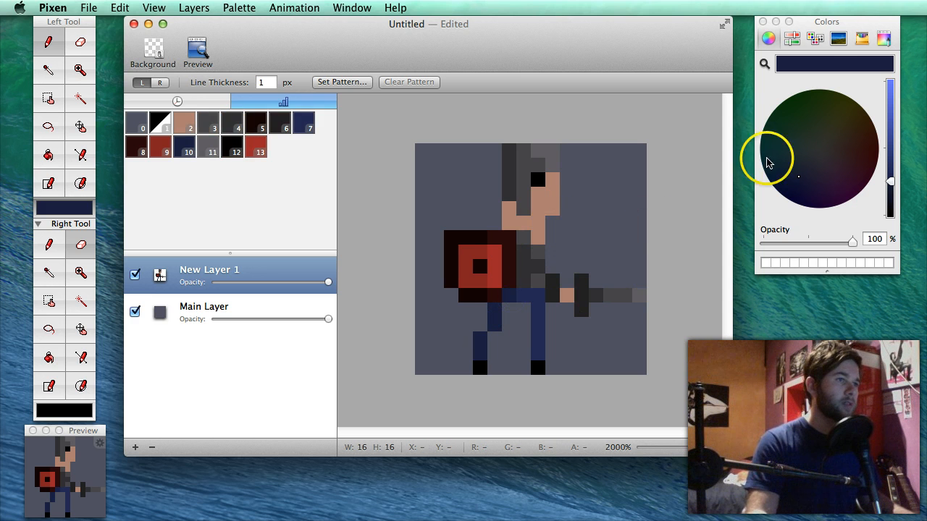
pyautogui.moveTo(480, 342); pyautogui.dragTo(476, 351)
pyautogui.click(496, 322)
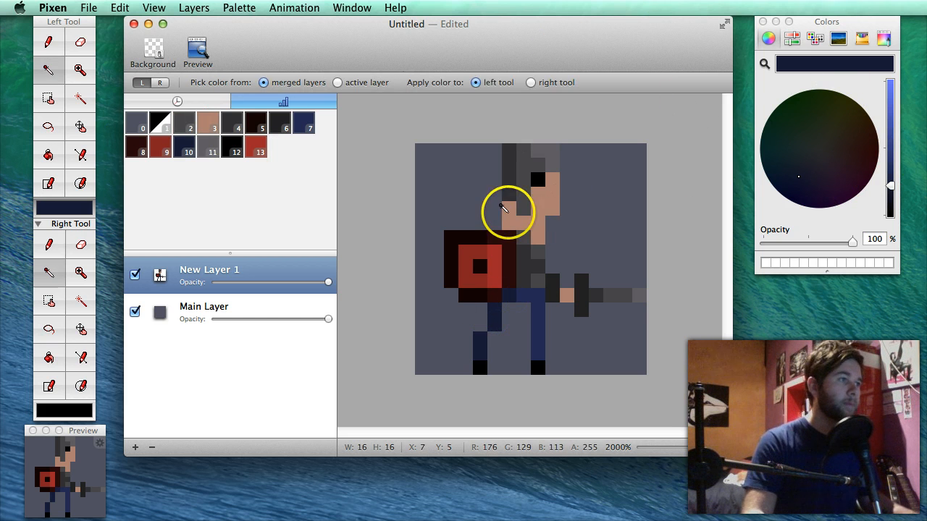
# Step: Mix a darker shade of the skin tone and paint the rear column of the neck with it
pyautogui.keyDown('alt'); pyautogui.click(535, 203); pyautogui.keyUp('alt')
pyautogui.moveTo(890, 126); pyautogui.dragTo(890, 136)
pyautogui.click(512, 222)
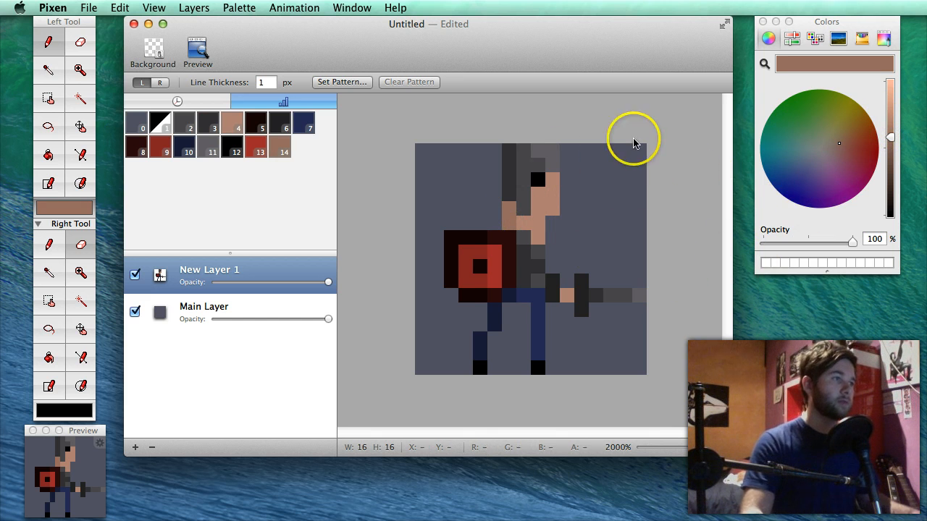
pyautogui.press('alt')
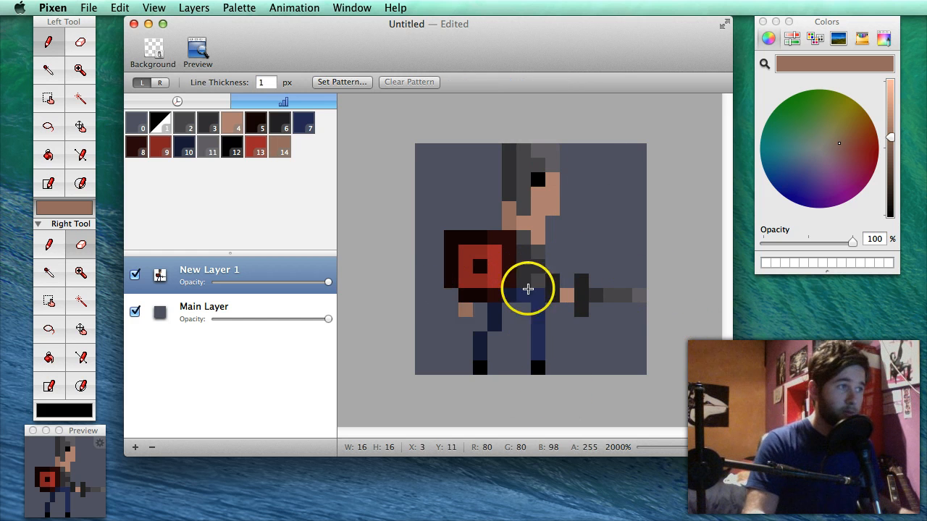
# Step: Draw a two-pixel black belt across the waist, directly above the blue hips
pyautogui.moveTo(889, 142); pyautogui.dragTo(889, 215)
pyautogui.moveTo(514, 275); pyautogui.dragTo(534, 283)
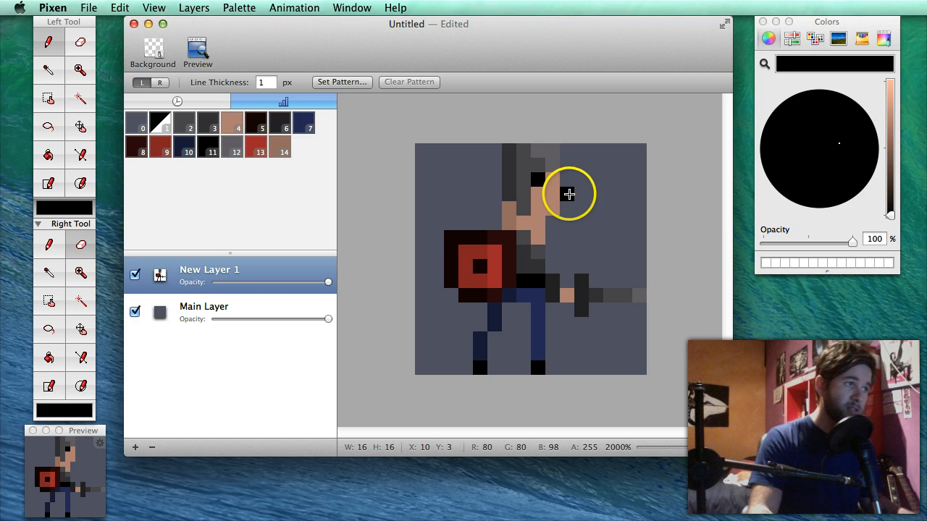
pyautogui.press('alt')
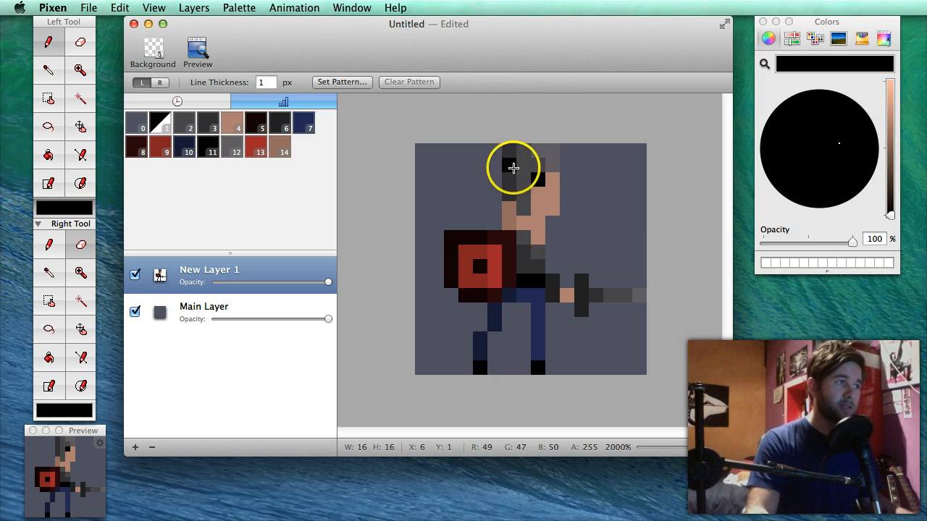
# Step: Paint over the black eye with skin, then shrink the head by erasing its front column and top two rows
pyautogui.keyDown('alt'); pyautogui.click(539, 194); pyautogui.keyUp('alt')
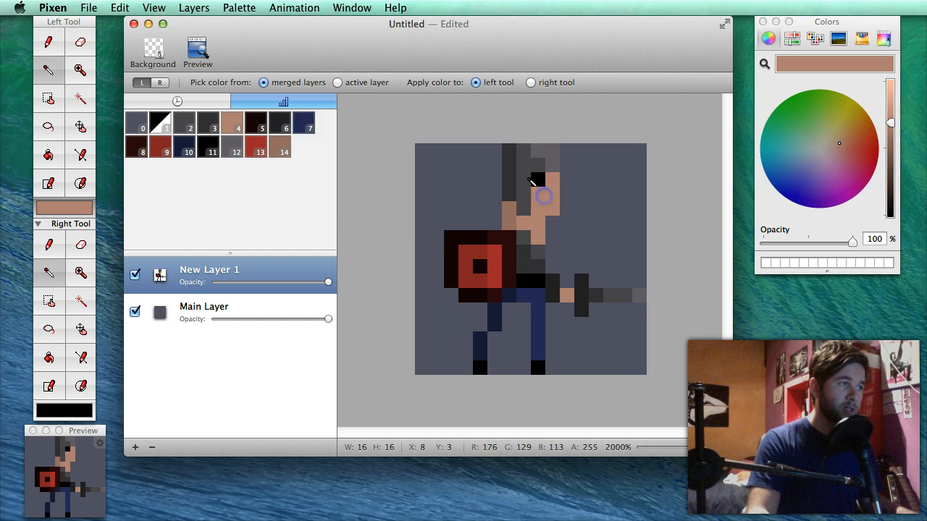
pyautogui.click(538, 187)
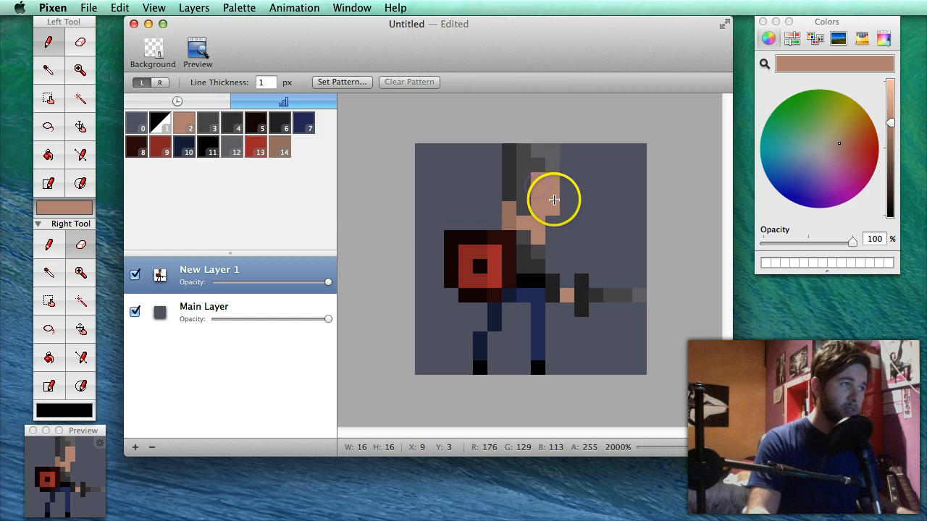
pyautogui.press('e')
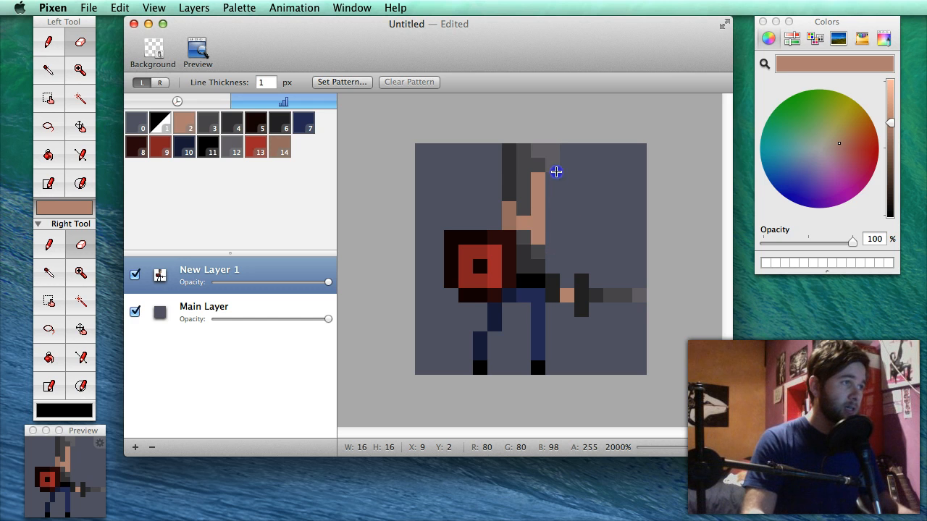
pyautogui.click(537, 181)
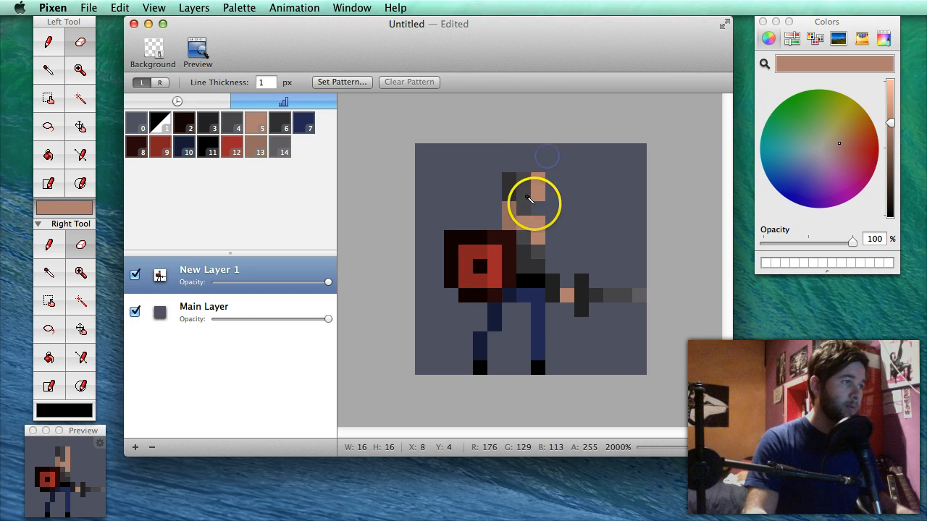
# Step: Sample the mid-grey of the hair and extend it one pixel forward above the face
pyautogui.keyDown('alt'); pyautogui.click(536, 176); pyautogui.keyUp('alt')
pyautogui.keyDown('alt'); pyautogui.click(521, 181); pyautogui.keyUp('alt')
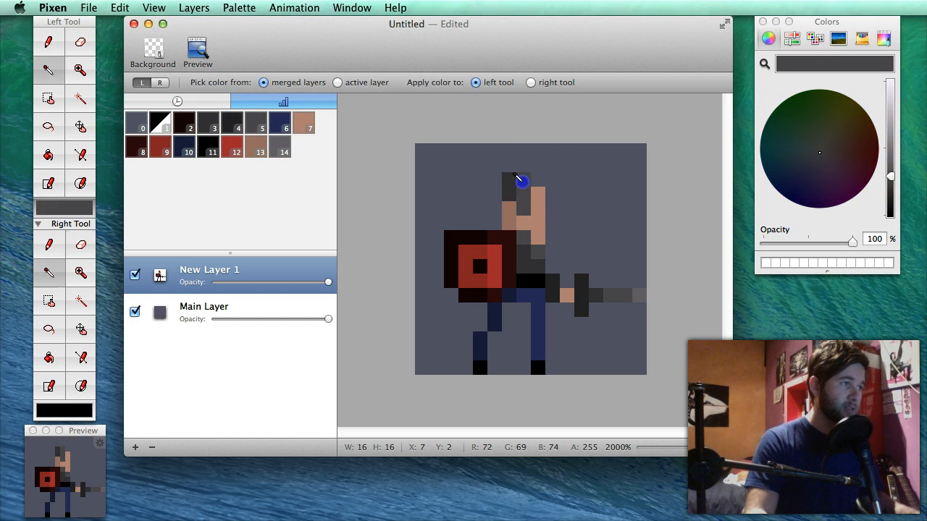
pyautogui.press('p')
pyautogui.click(542, 183)
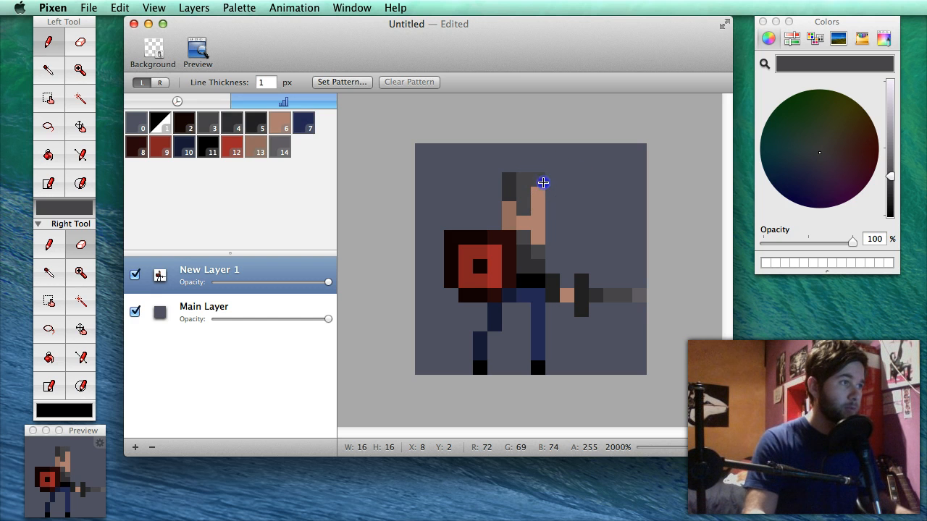
# Step: Widen the face with skin over the grey column and extend the dark grey hair one pixel down the back
pyautogui.keyDown('alt'); pyautogui.click(535, 198); pyautogui.keyUp('alt')
pyautogui.moveTo(524, 194); pyautogui.dragTo(523, 210)
pyautogui.keyDown('alt'); pyautogui.click(507, 182); pyautogui.keyUp('alt')
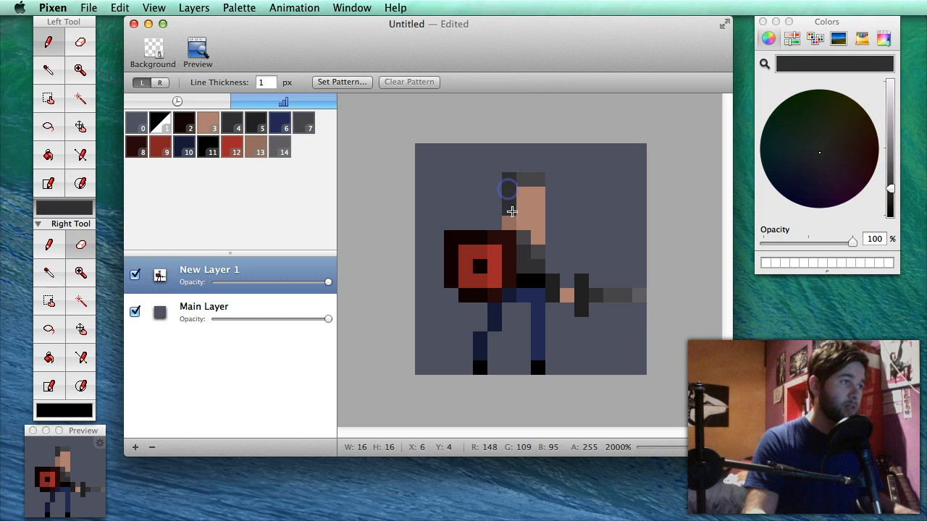
pyautogui.click(509, 208)
# Step: Try mid-grey shading on the face and undo it
pyautogui.keyDown('alt'); pyautogui.click(542, 207); pyautogui.keyUp('alt')
pyautogui.keyDown('alt'); pyautogui.click(530, 181); pyautogui.keyUp('alt')
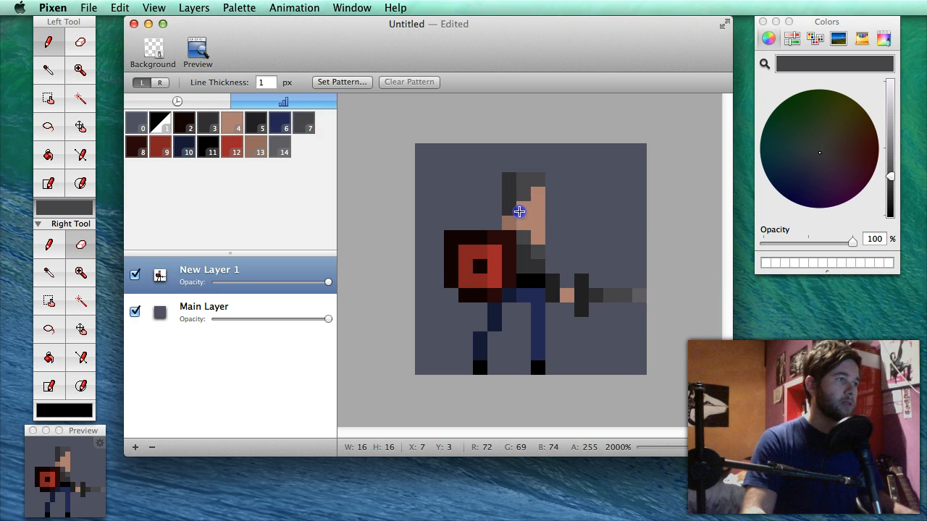
pyautogui.moveTo(519, 211); pyautogui.dragTo(524, 215)
pyautogui.press('super+z')
pyautogui.click(543, 199)
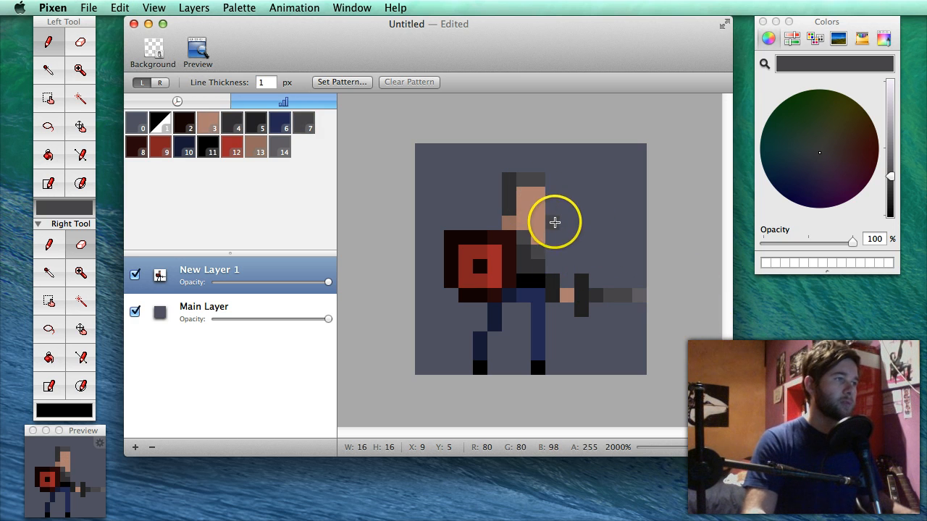
# Step: Paint a dark grey row across the nape and jaw, and colour the upper front pixel of the face mid-grey
pyautogui.keyDown('alt'); pyautogui.click(507, 207); pyautogui.keyUp('alt')
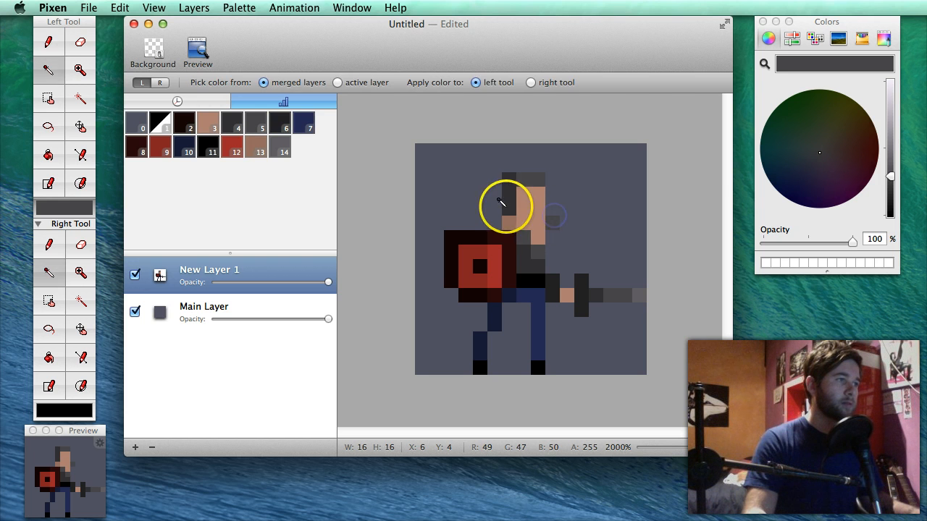
pyautogui.click(522, 221)
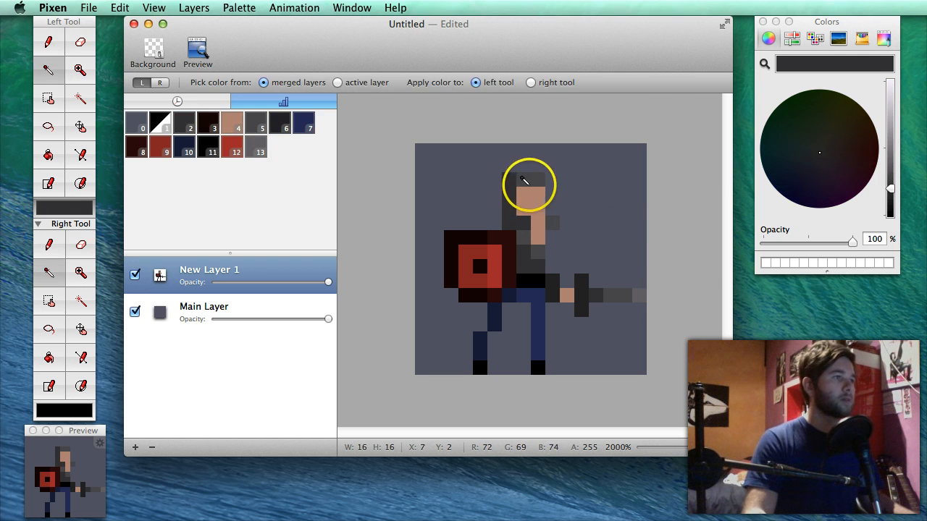
pyautogui.keyDown('alt'); pyautogui.click(528, 182); pyautogui.keyUp('alt')
pyautogui.click(538, 195)
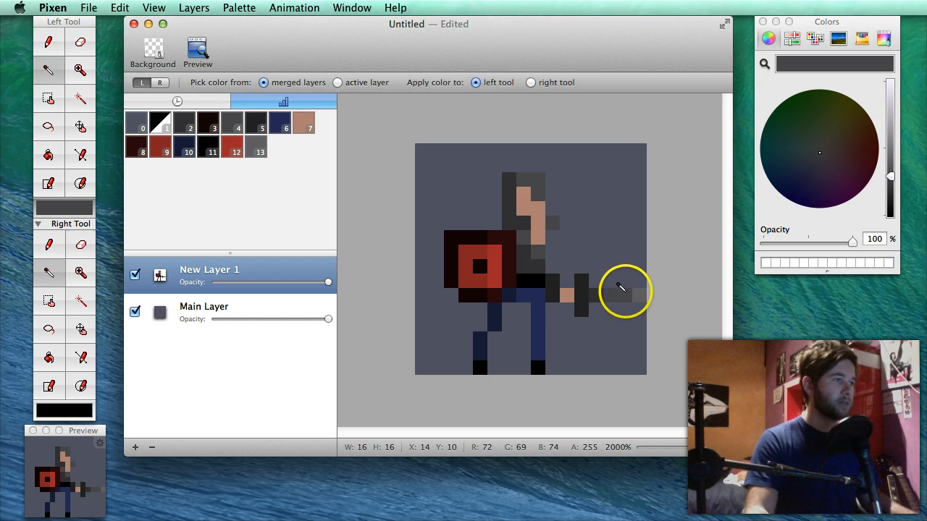
pyautogui.keyDown('alt'); pyautogui.click(622, 292); pyautogui.keyUp('alt')
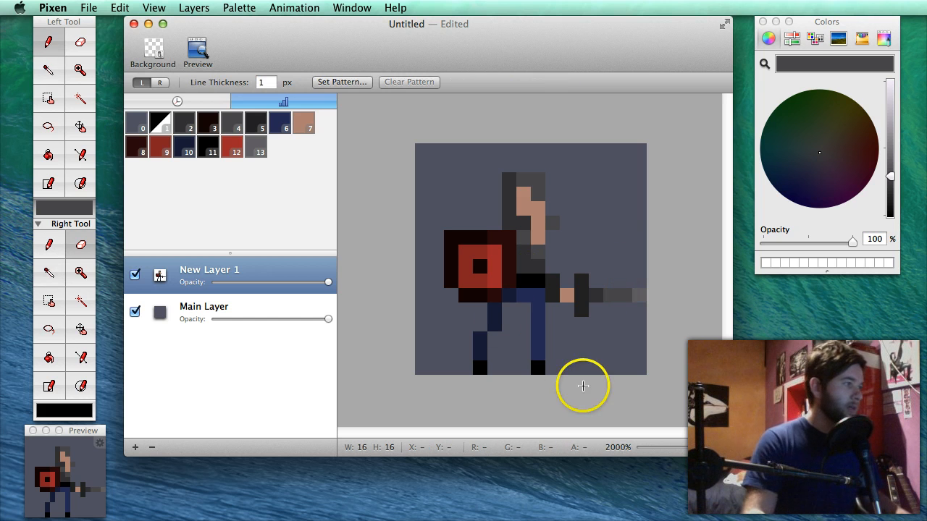
# Step: Sample the skin tone and restore the mid-grey pixel at the upper front of the face to skin
pyautogui.keyDown('alt'); pyautogui.click(536, 200); pyautogui.keyUp('alt')
pyautogui.click(577, 218)
pyautogui.rightClick(555, 210)
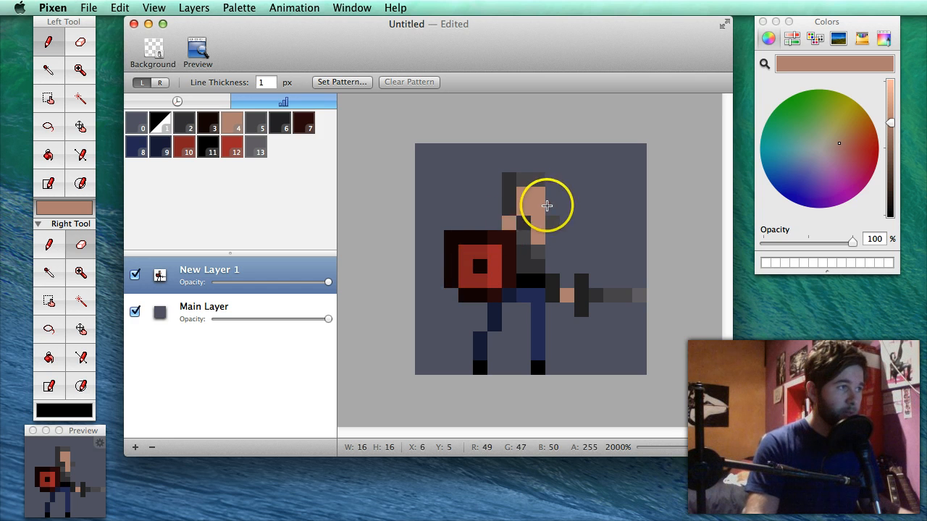
pyautogui.click(532, 175)
pyautogui.rightClick(532, 176)
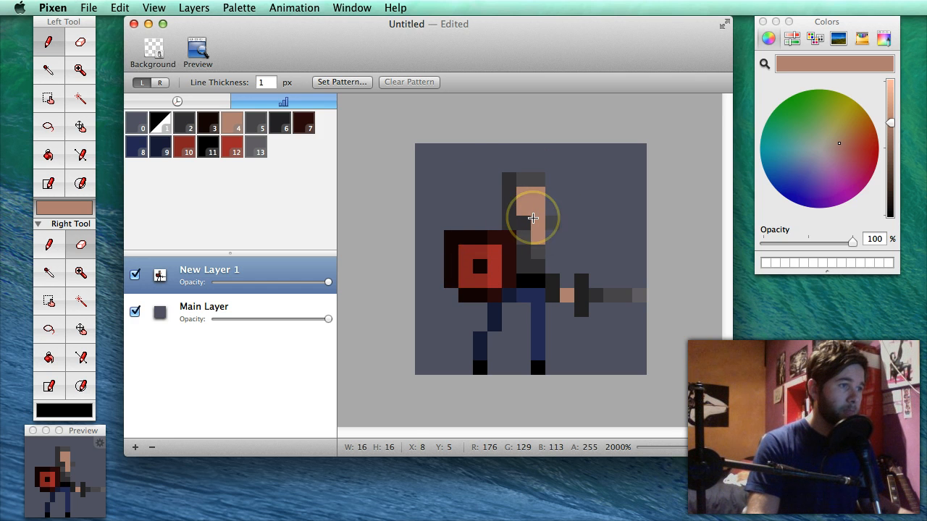